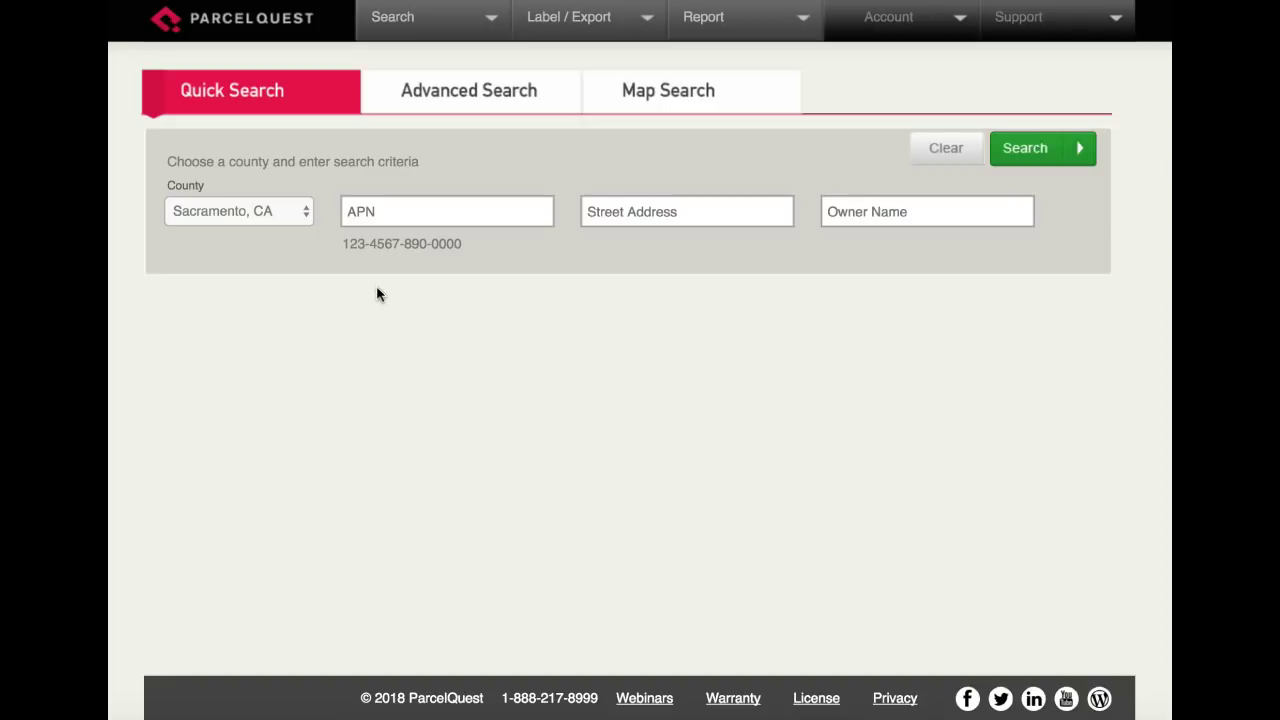
# Open Advanced Search and expand Find My Parcels to reveal the County, APN, Owner and Owner Occupied fields.
pyautogui.click(438, 103)
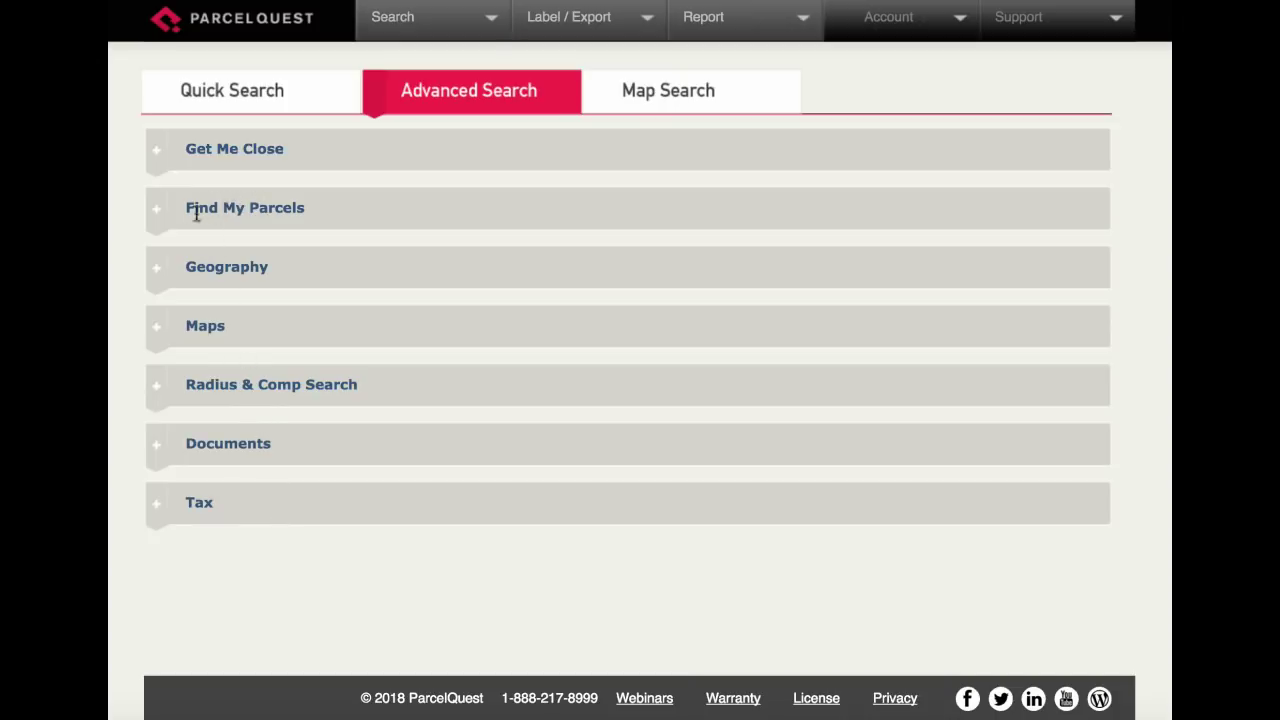
pyautogui.click(154, 211)
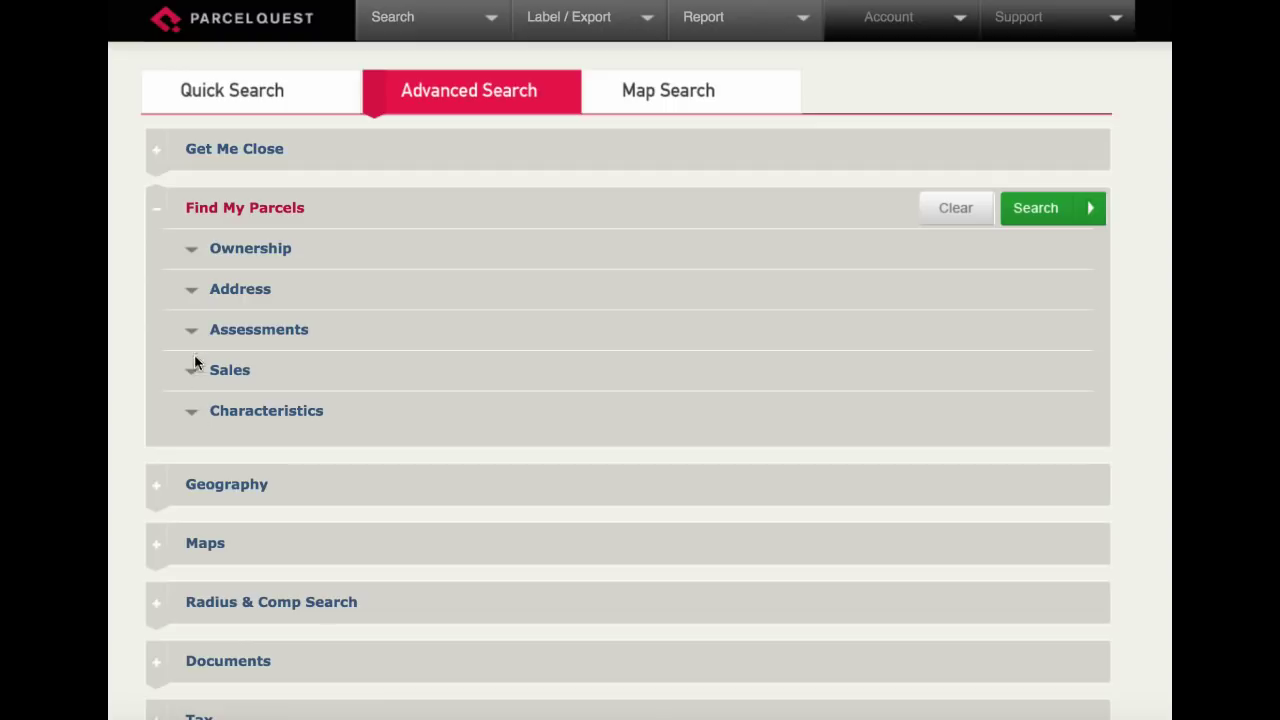
pyautogui.click(192, 250)
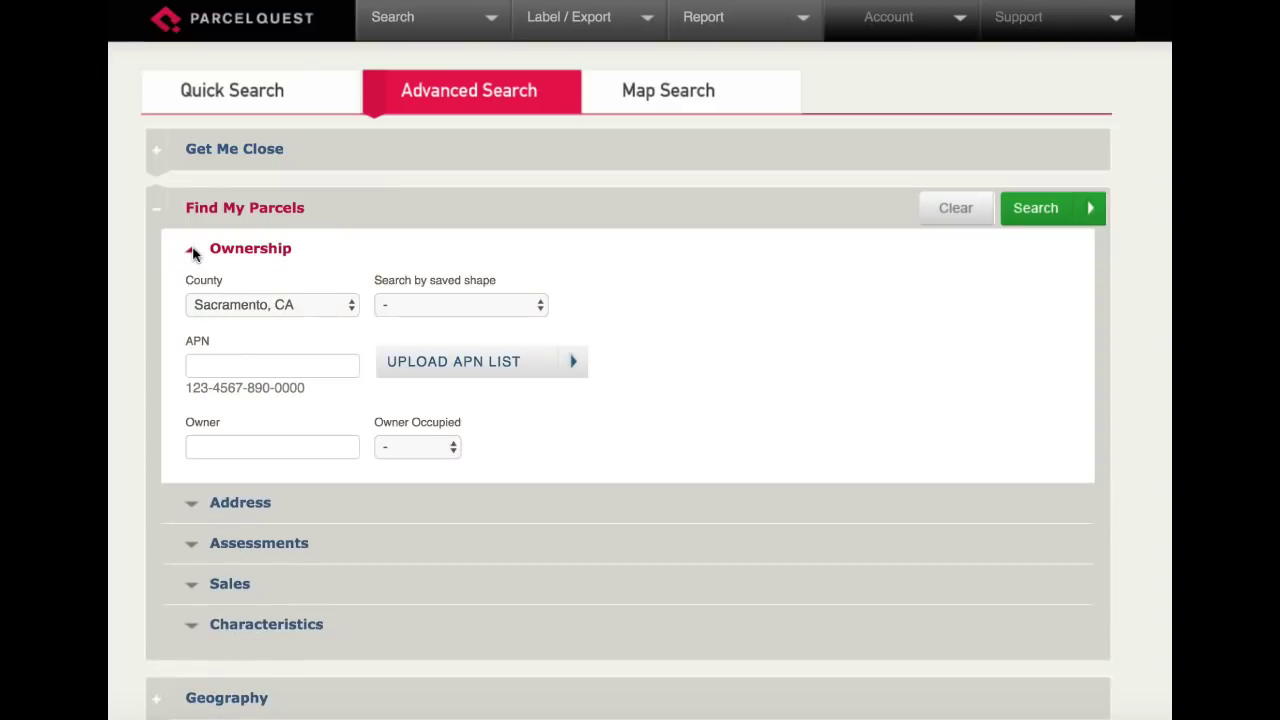
pyautogui.click(209, 367)
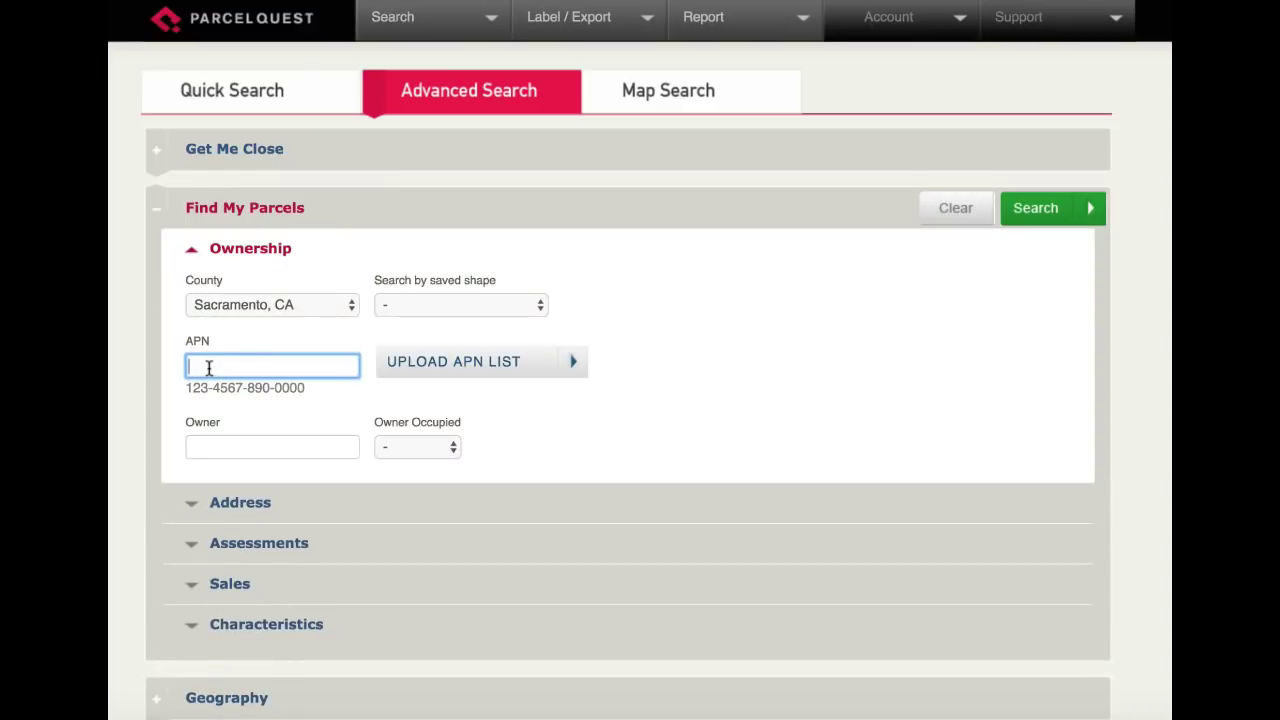
pyautogui.write('0690390044')
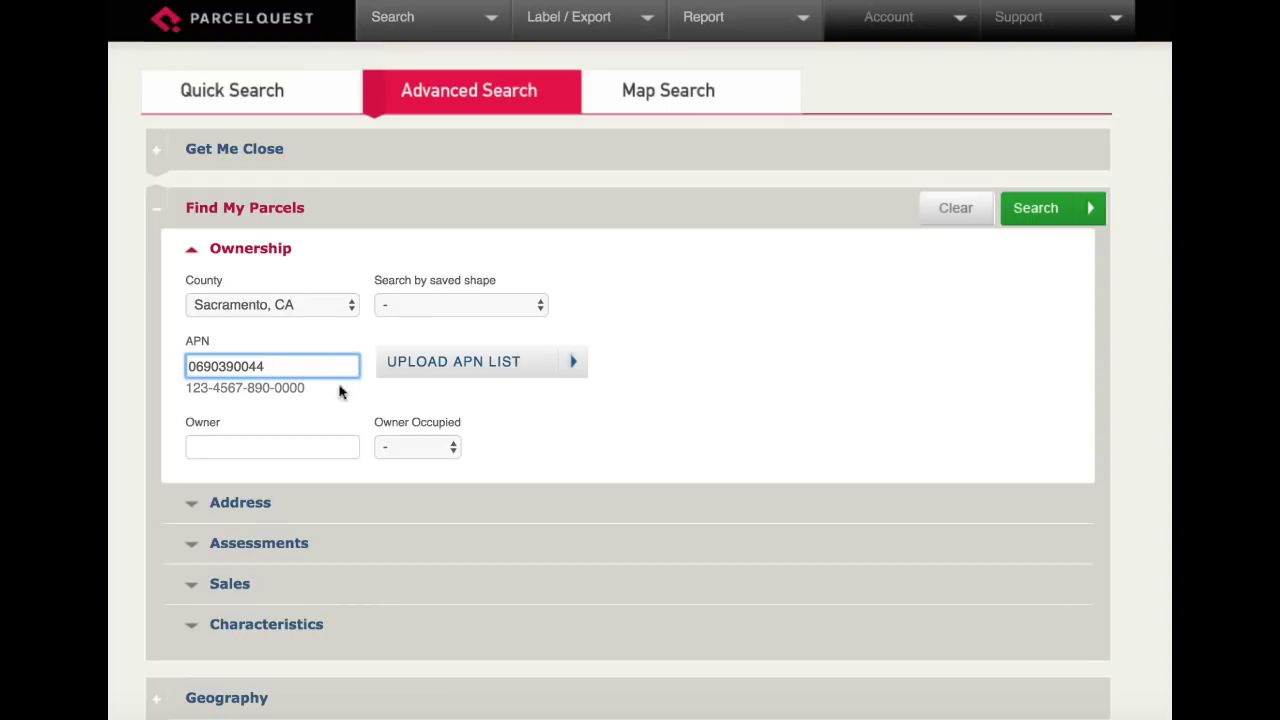
pyautogui.click(1022, 216)
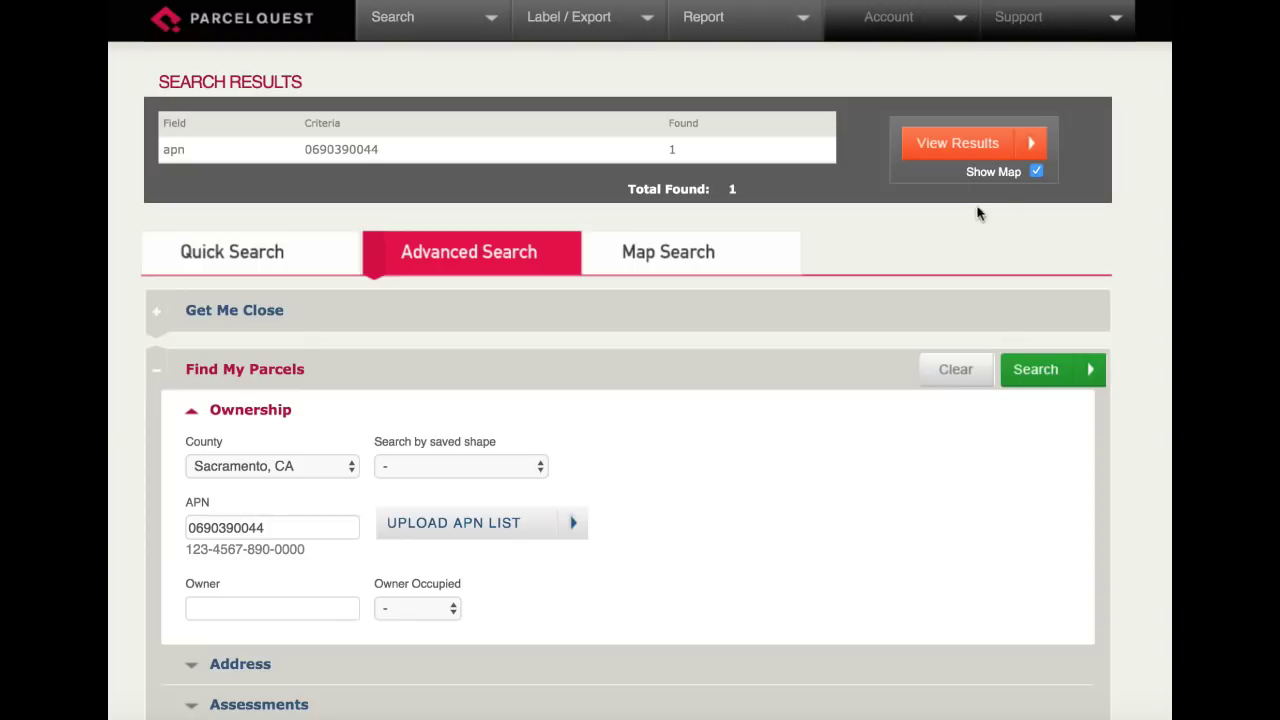
pyautogui.click(950, 145)
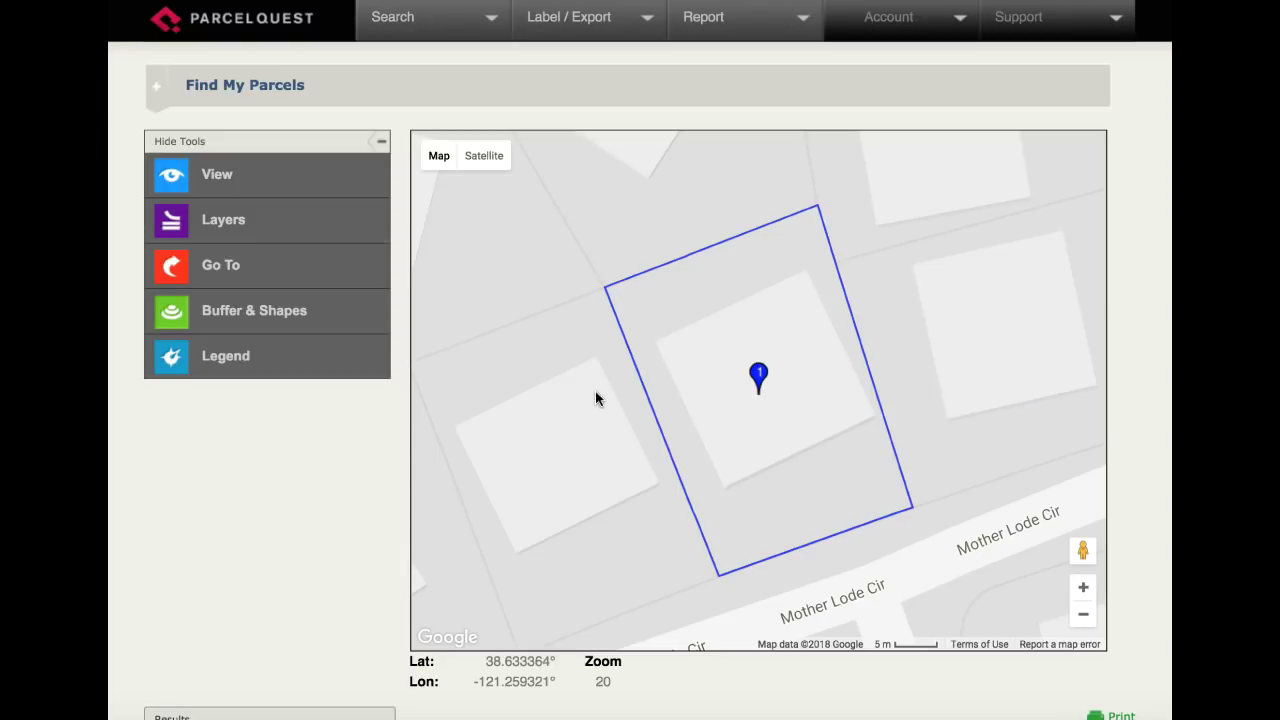
# Zoom the map out around Mother Lode Cir and open the parcel's full detail report from the results list.
pyautogui.scroll(-2, 590, 404)
pyautogui.scroll(-5, 345, 466)
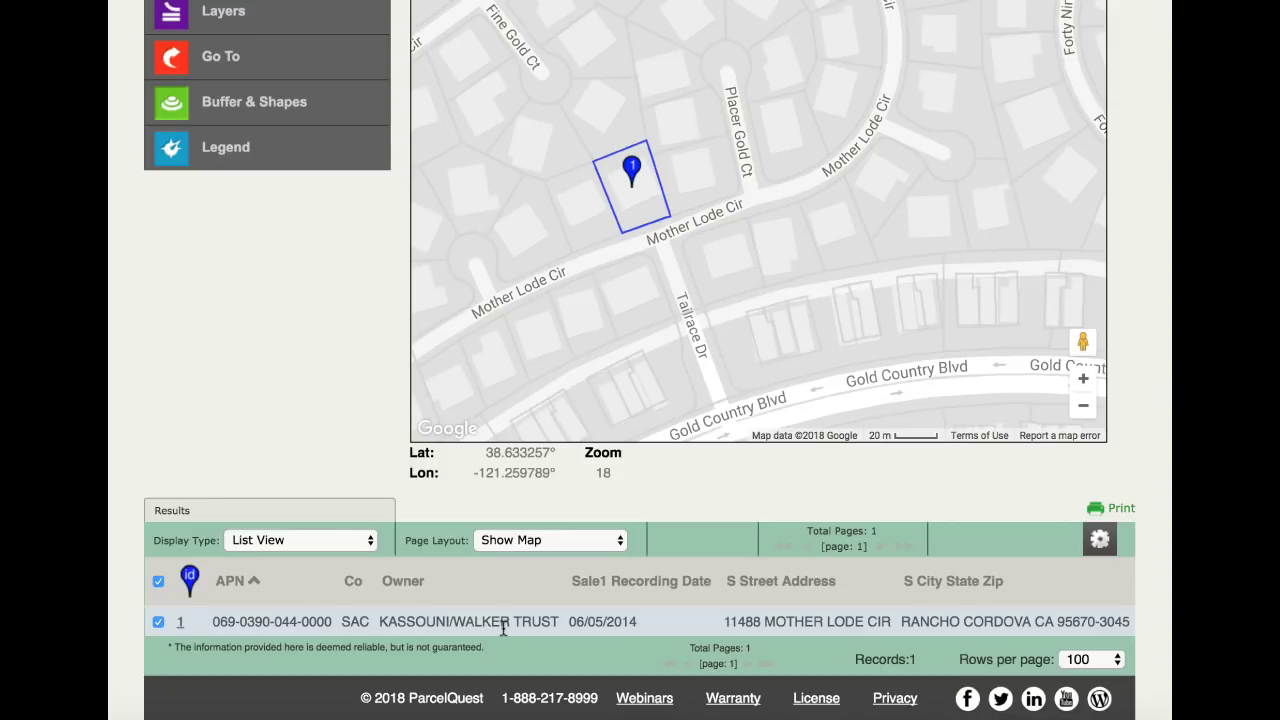
pyautogui.scroll(1, 504, 627)
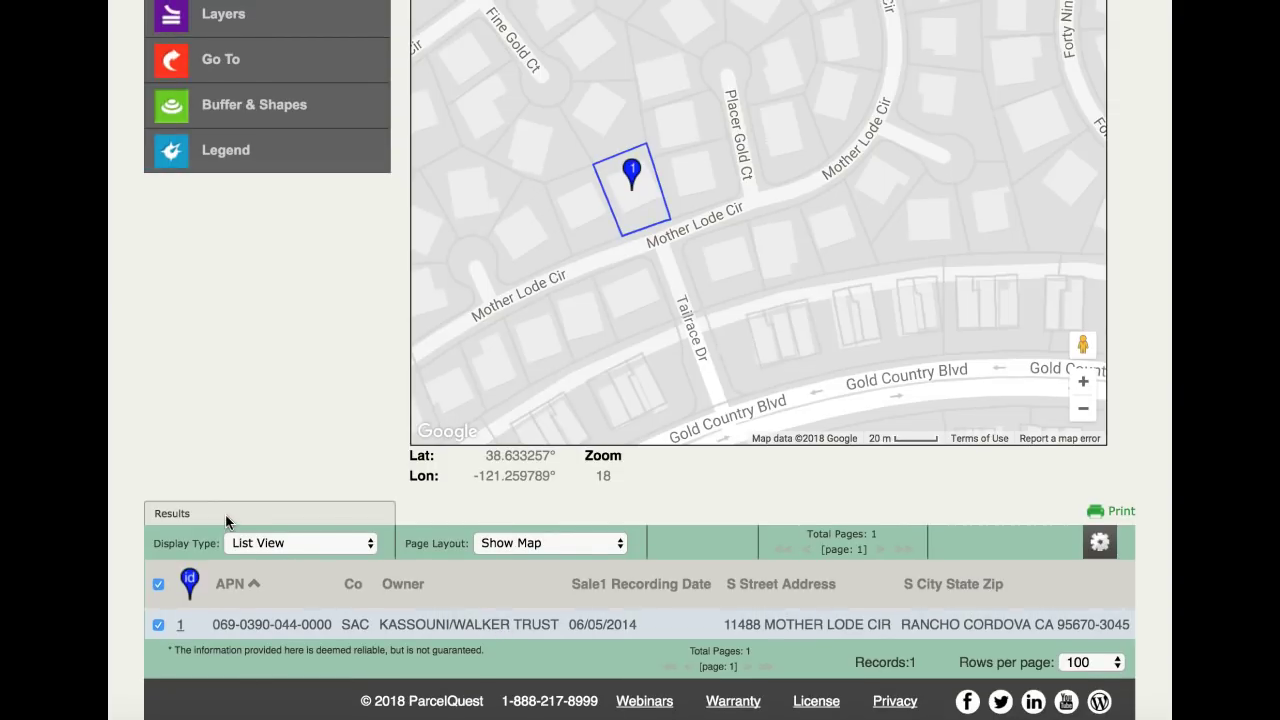
pyautogui.scroll(-1, 181, 627)
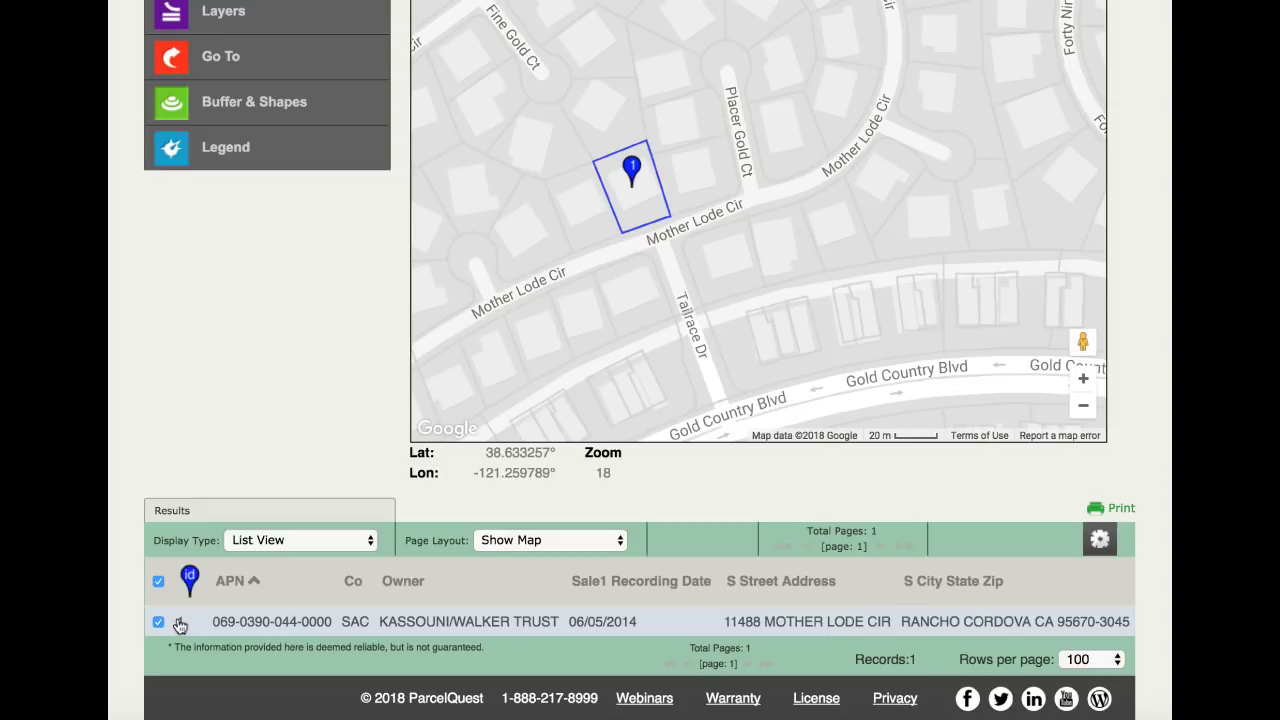
pyautogui.click(180, 625)
# Scroll through the parcel's detail report, then go back to the start page and reopen Advanced Search.
pyautogui.scroll(-6, 246, 614)
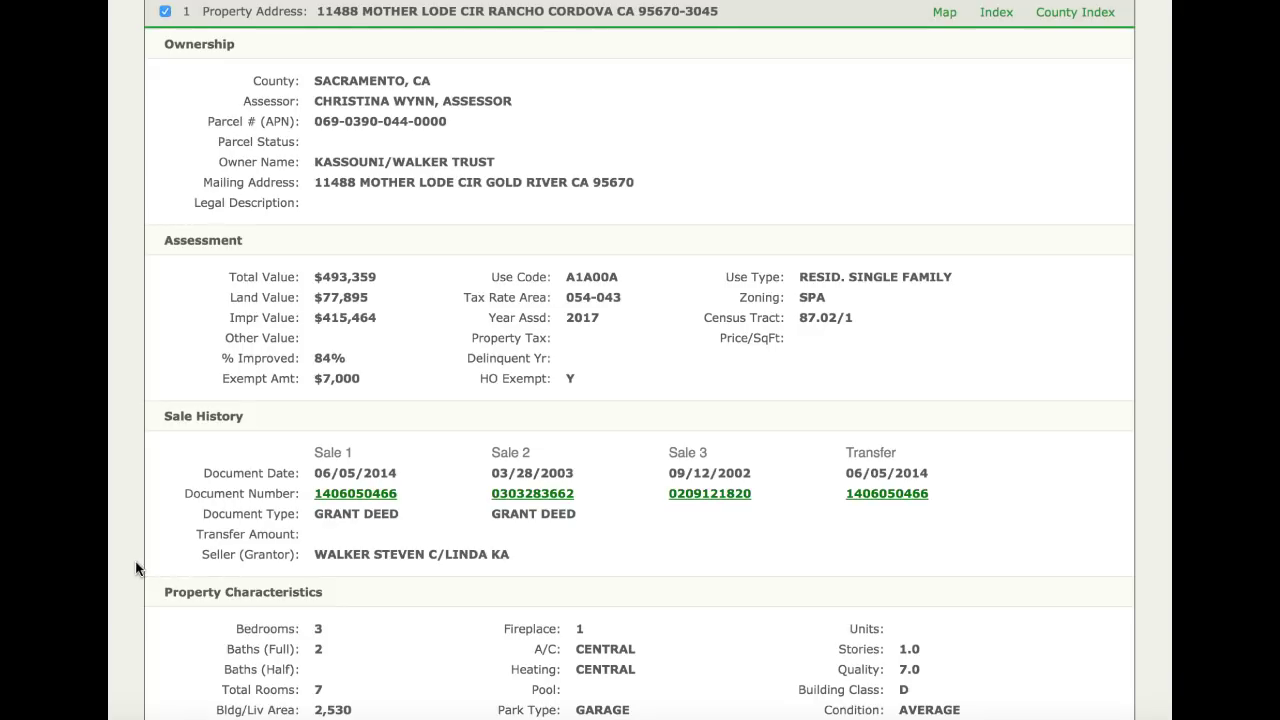
pyautogui.scroll(8, 131, 560)
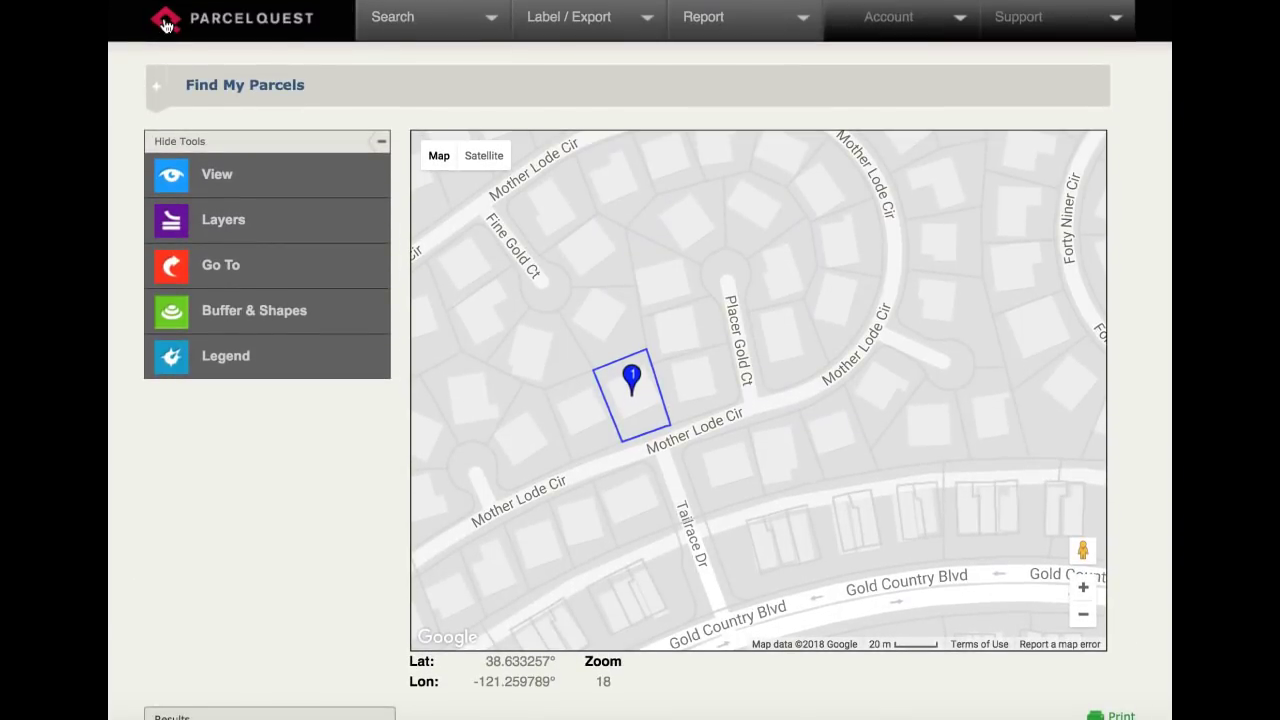
pyautogui.click(166, 22)
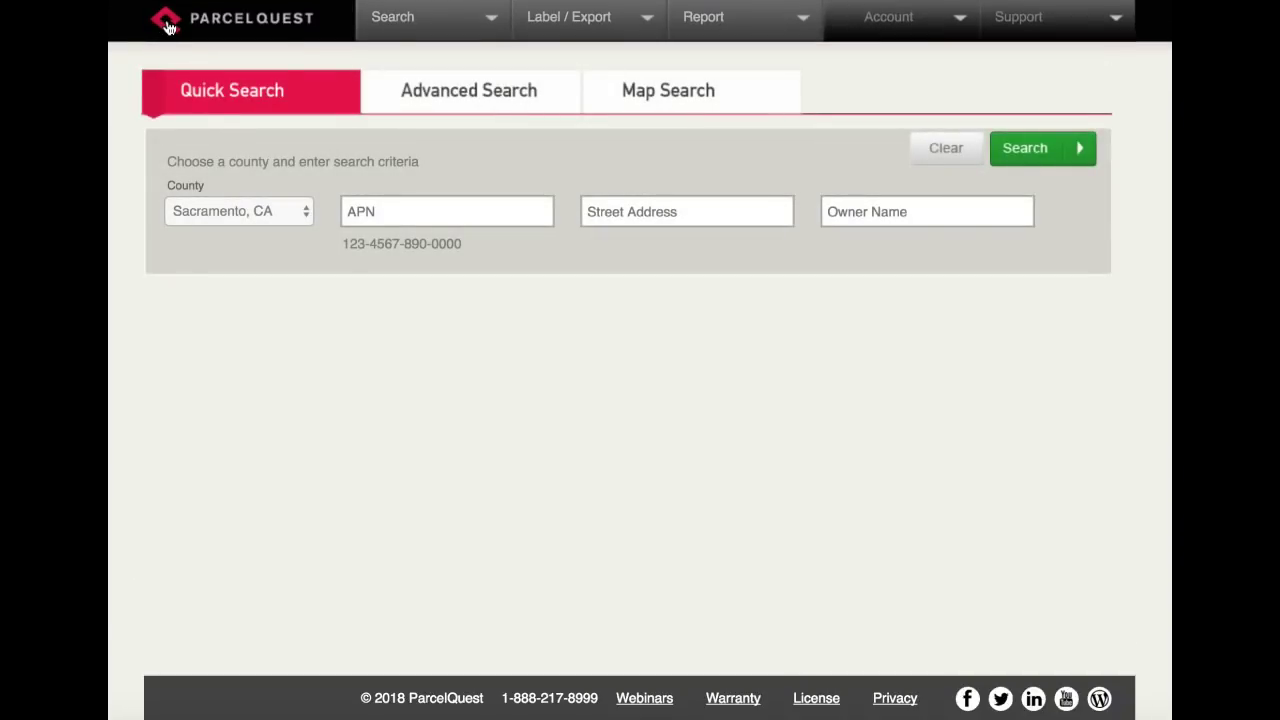
pyautogui.click(455, 95)
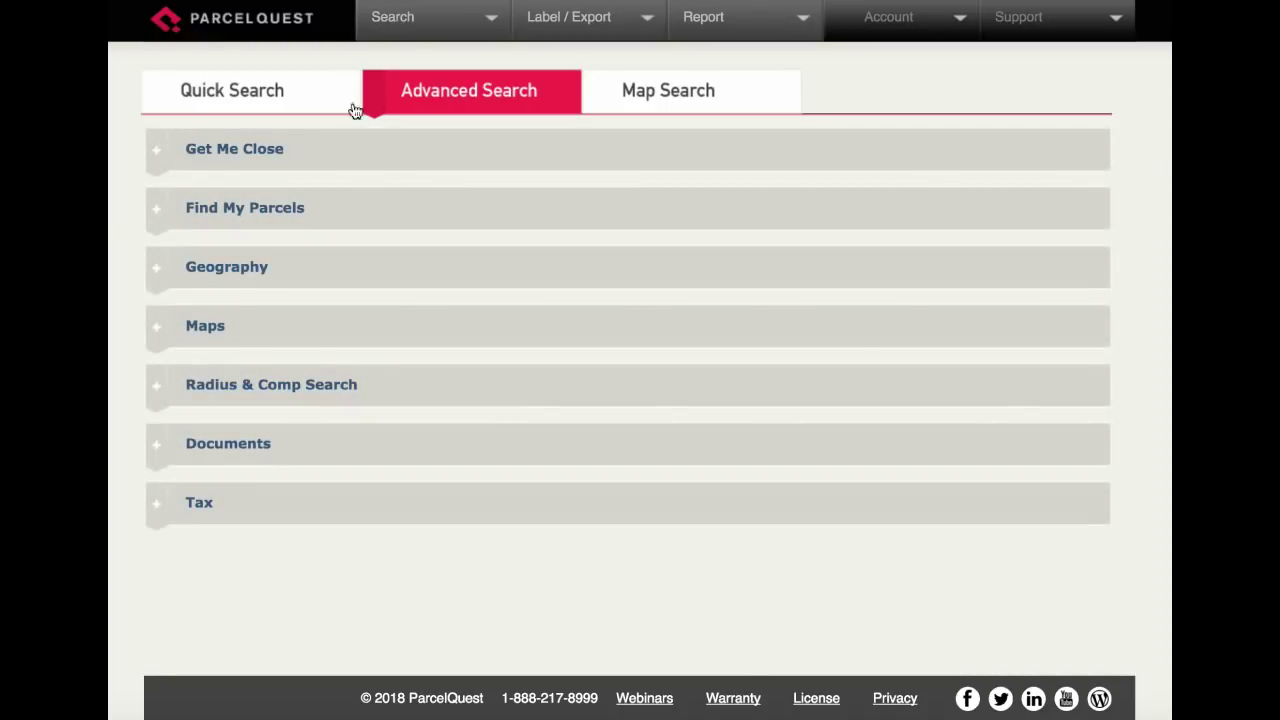
# Expand Find My Parcels and set the property city to ELK GROVE.
pyautogui.click(157, 212)
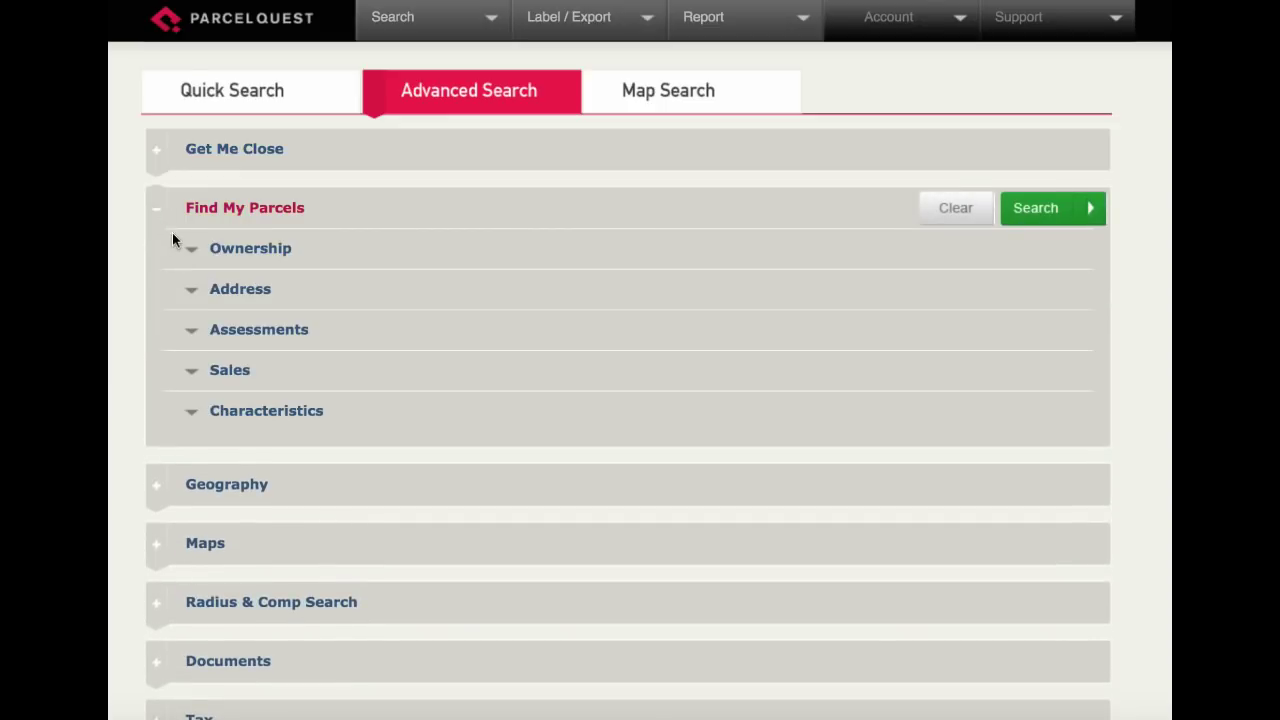
pyautogui.click(193, 251)
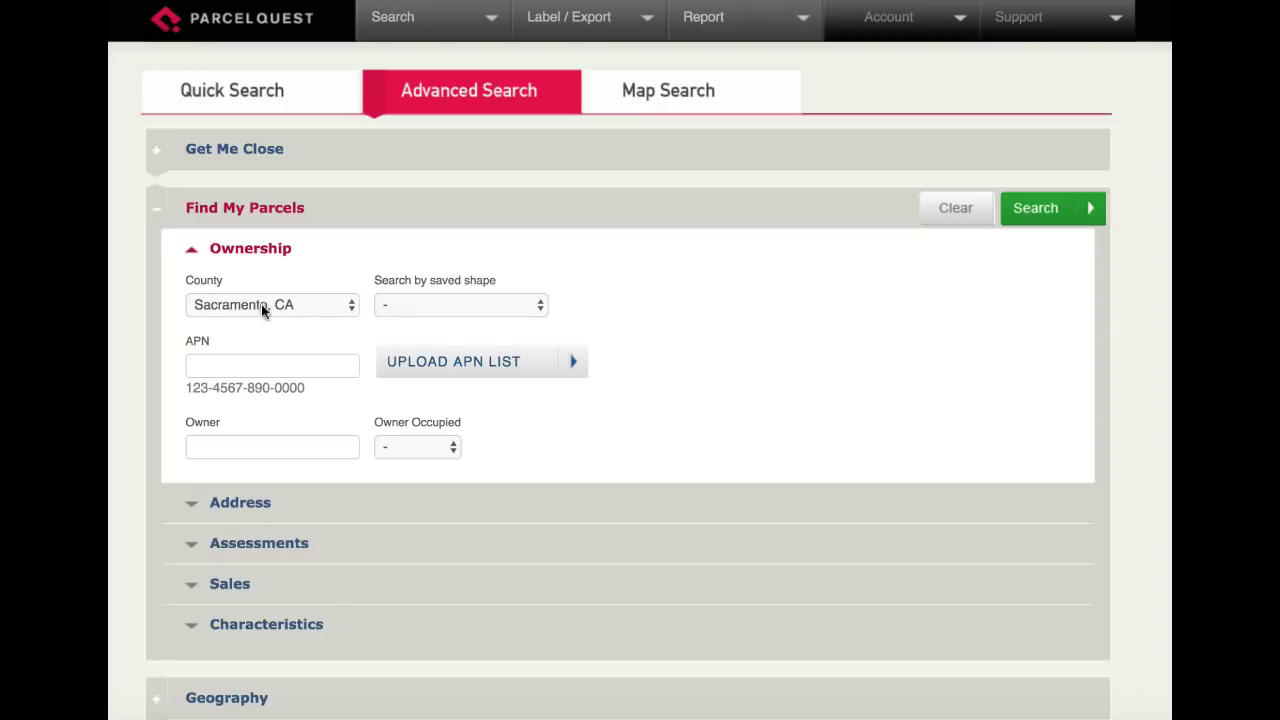
pyautogui.scroll(-3, 271, 305)
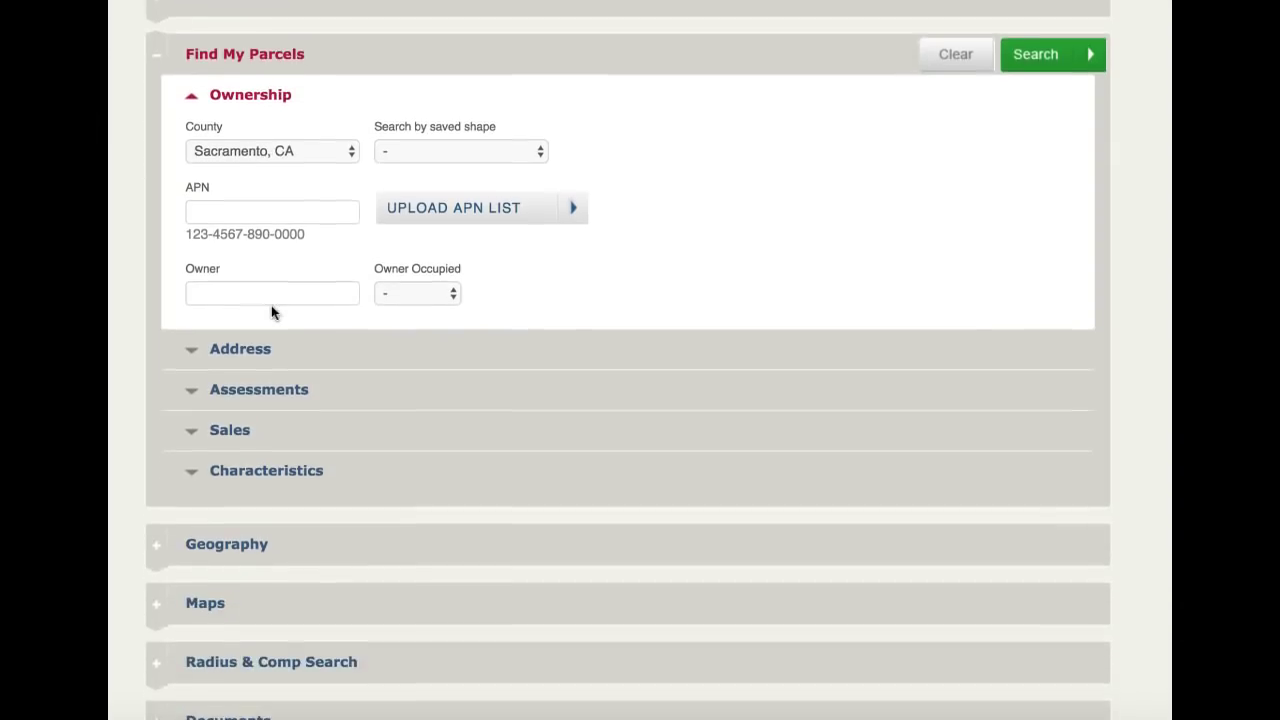
pyautogui.click(190, 350)
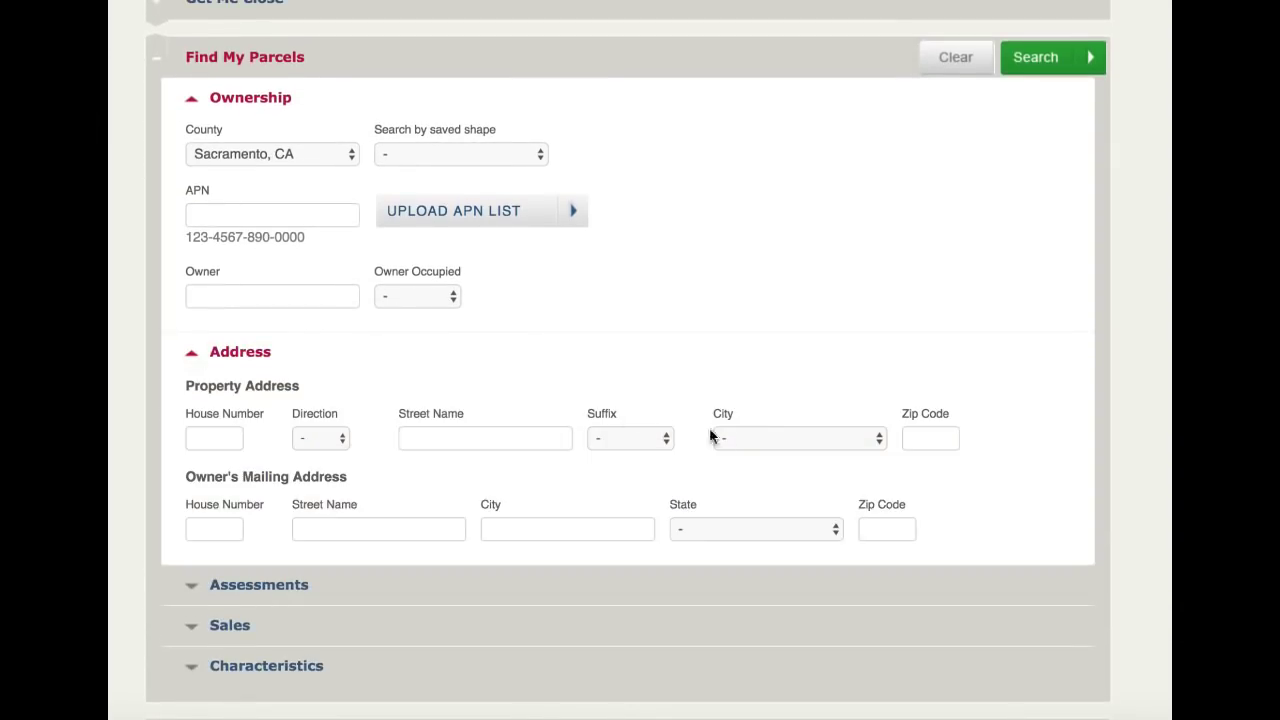
pyautogui.click(745, 439)
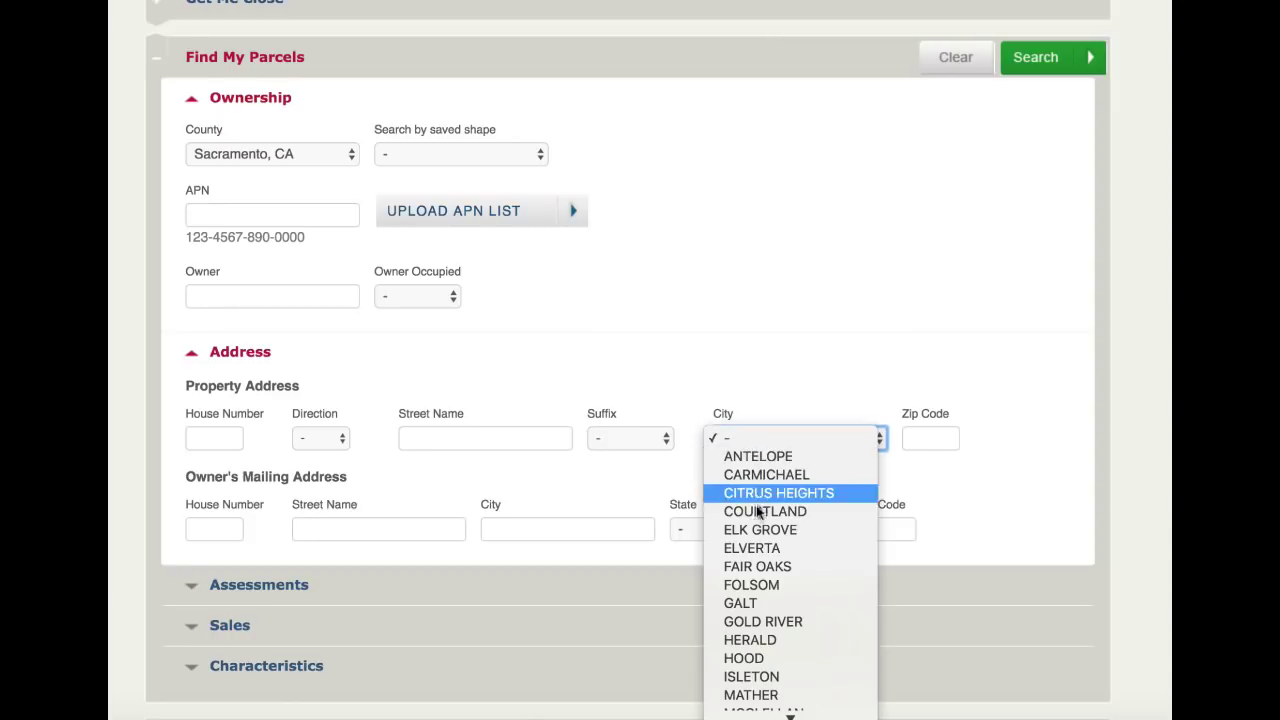
pyautogui.click(319, 385)
# Set the Assessments Use Type to RESID. SINGLE FAMILY.
pyautogui.scroll(-3, 312, 382)
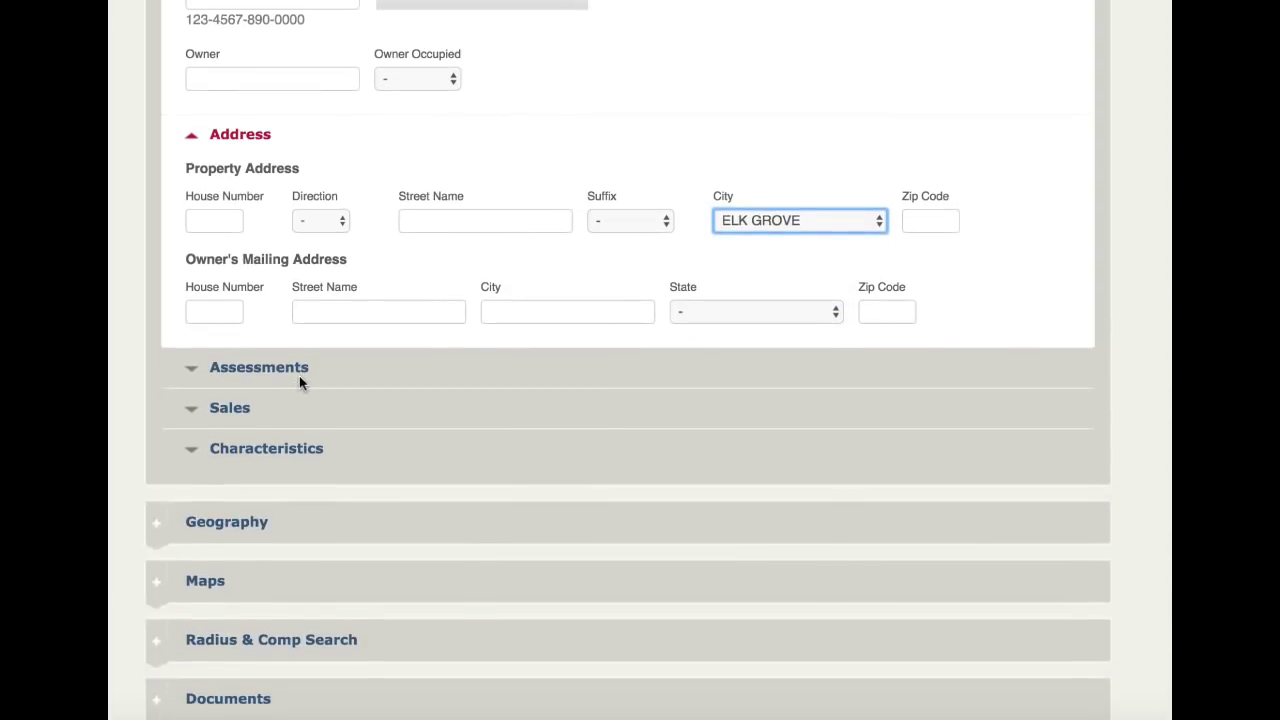
pyautogui.click(193, 375)
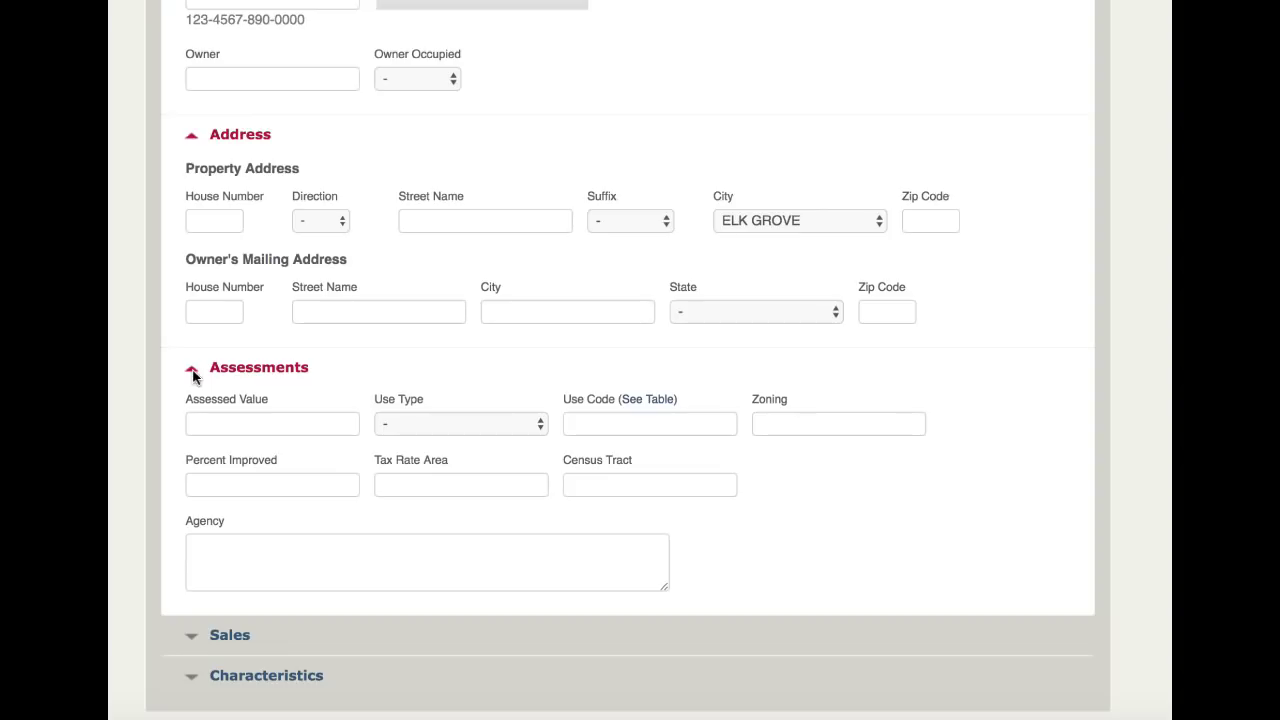
pyautogui.click(433, 428)
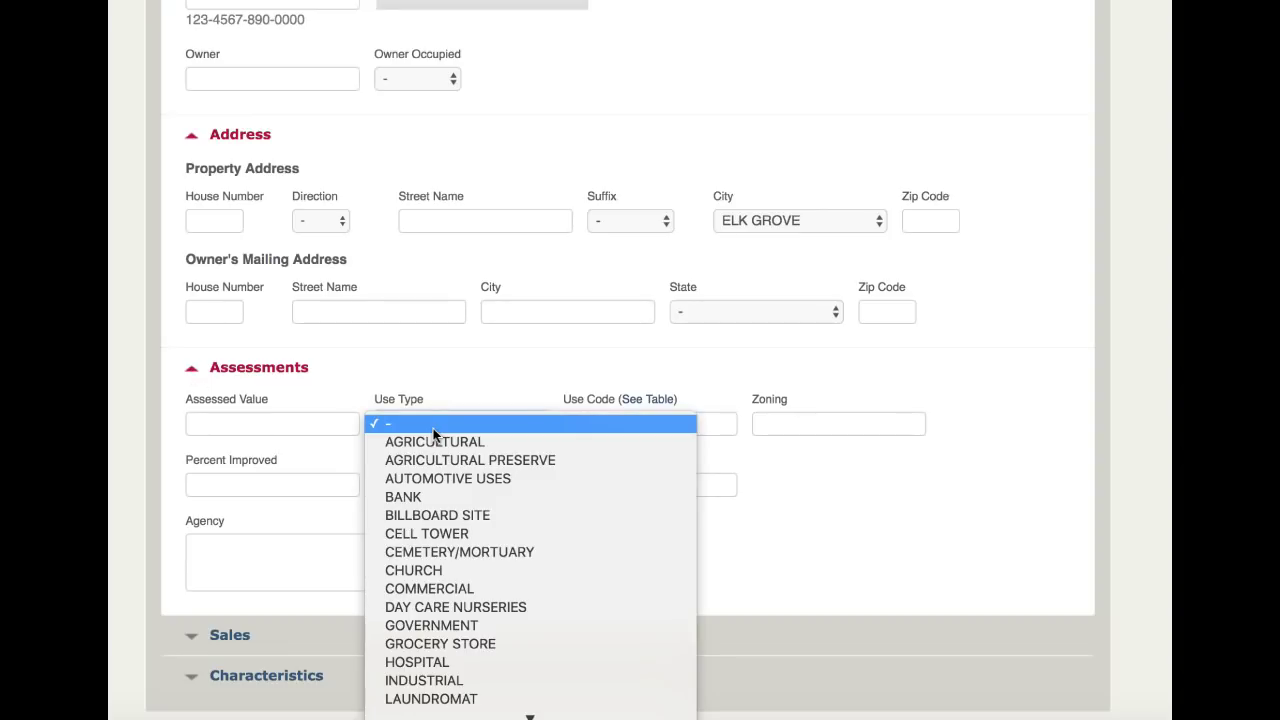
pyautogui.press('s')
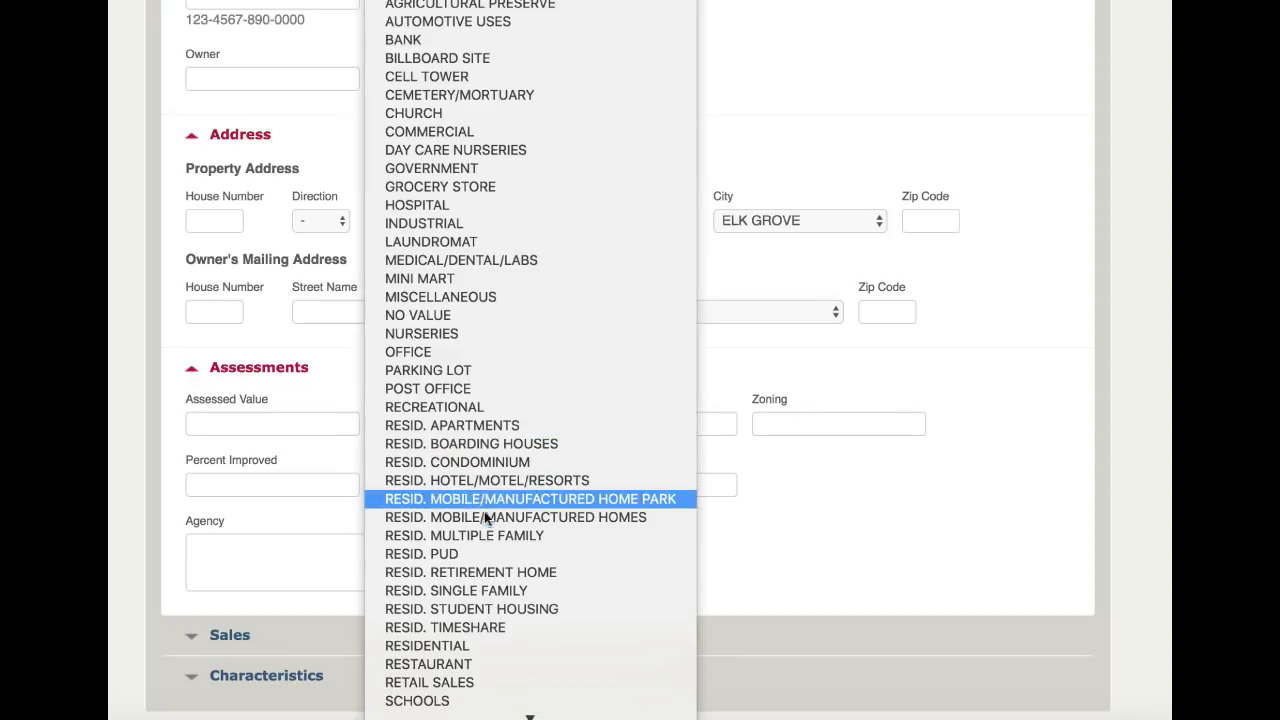
pyautogui.click(490, 592)
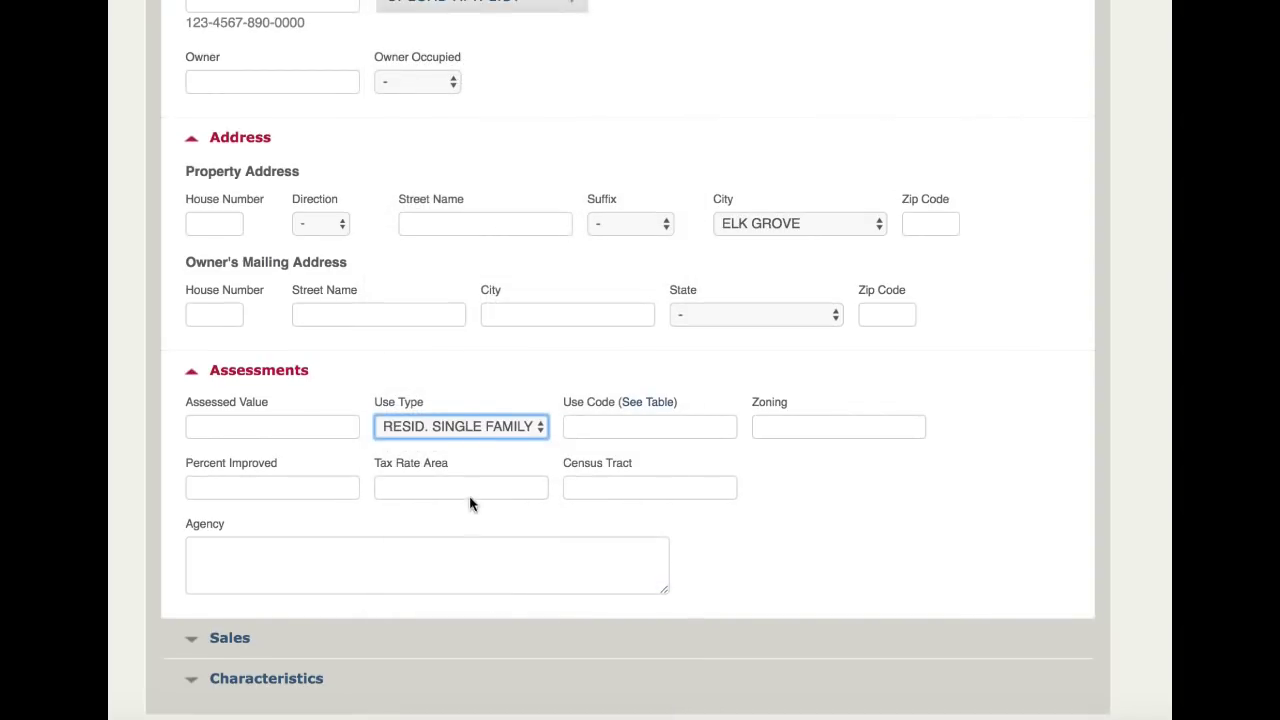
pyautogui.scroll(-1, 466, 490)
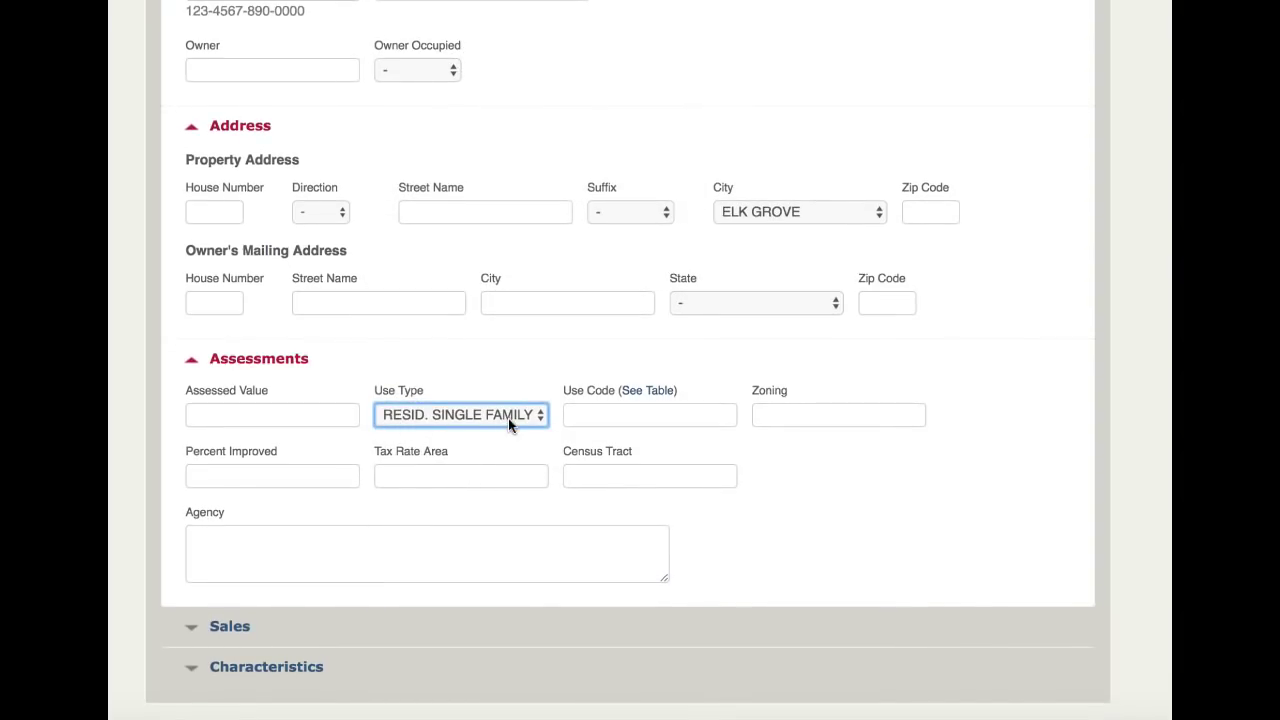
pyautogui.scroll(-3, 428, 489)
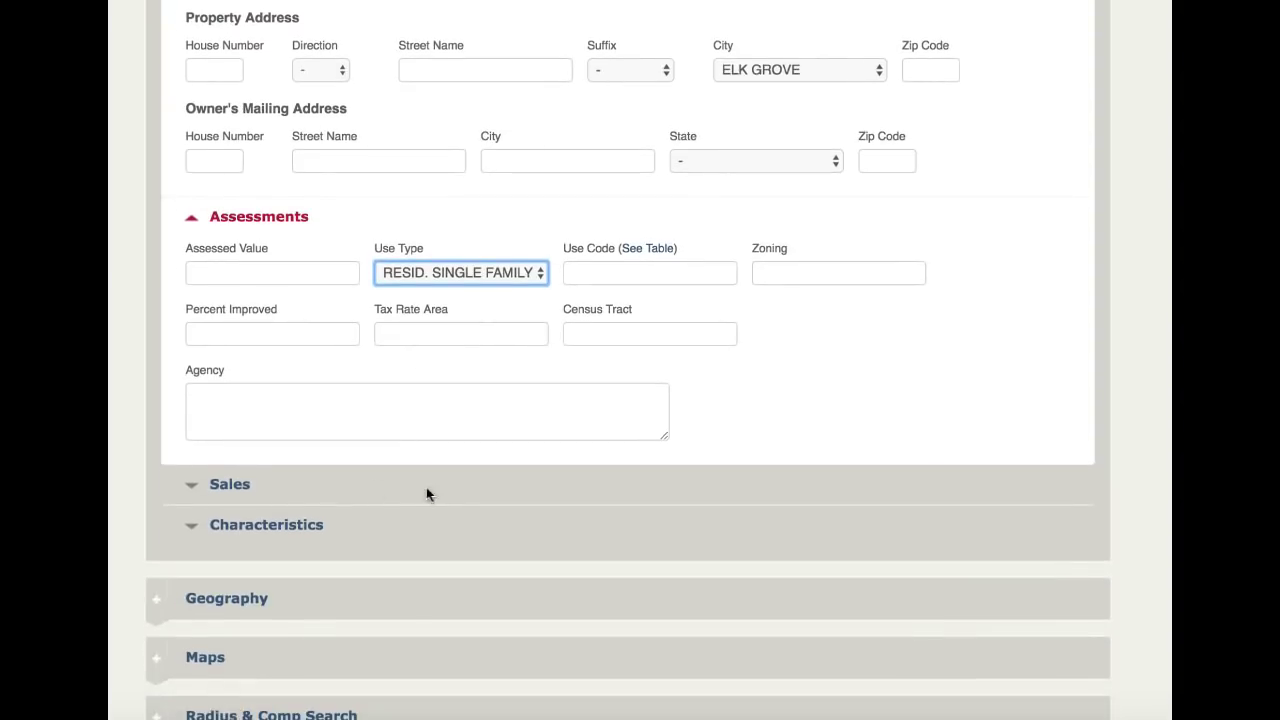
pyautogui.click(198, 485)
# Limit the sales date range to the previous 3 months.
pyautogui.scroll(-2, 337, 491)
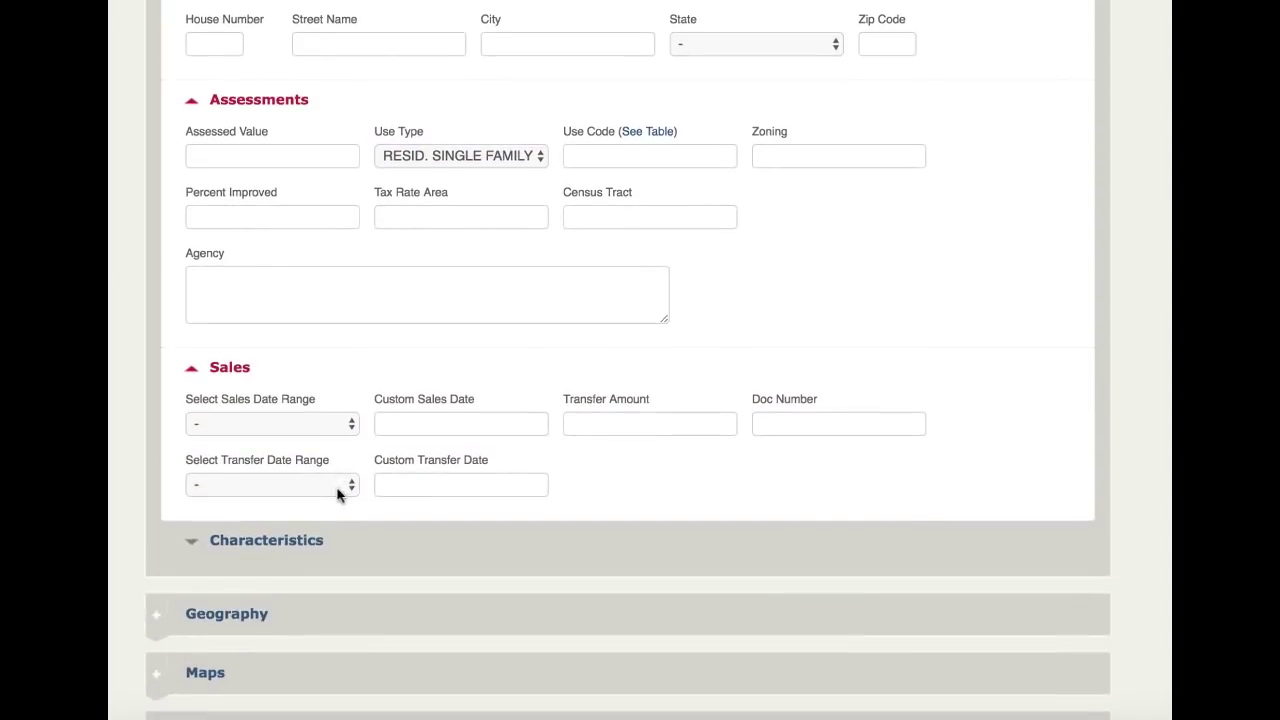
pyautogui.click(354, 426)
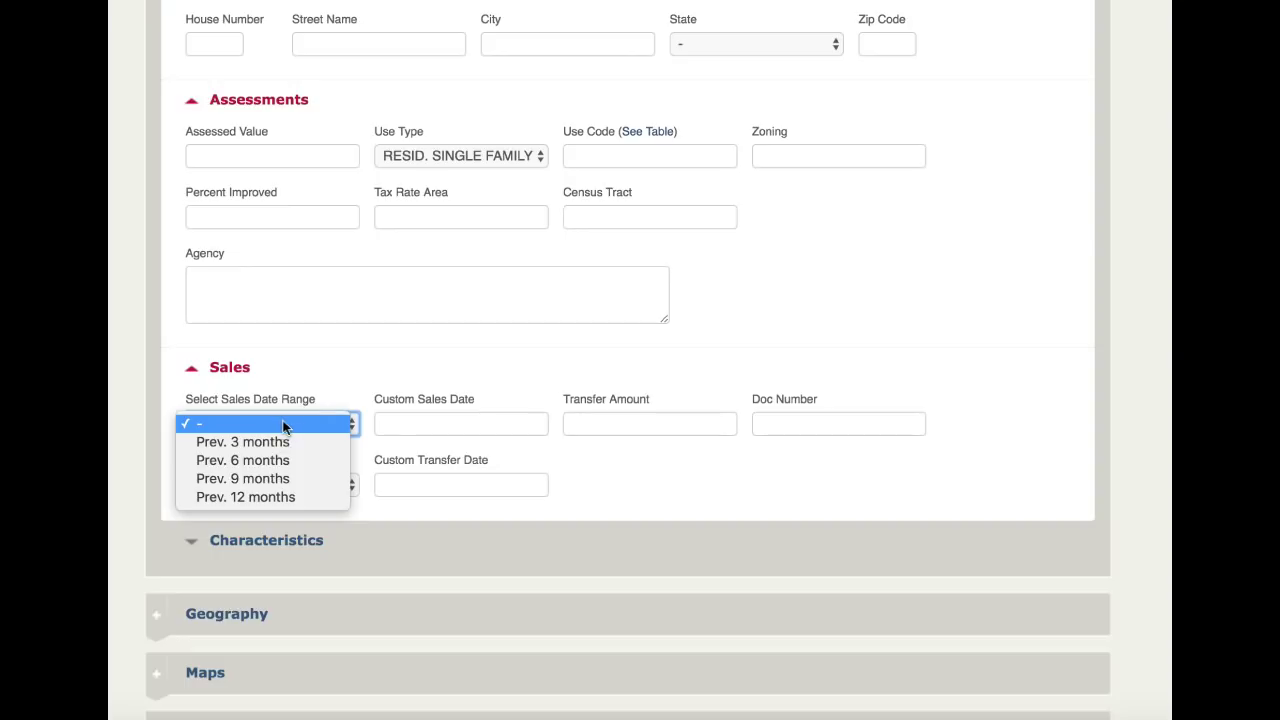
pyautogui.click(260, 442)
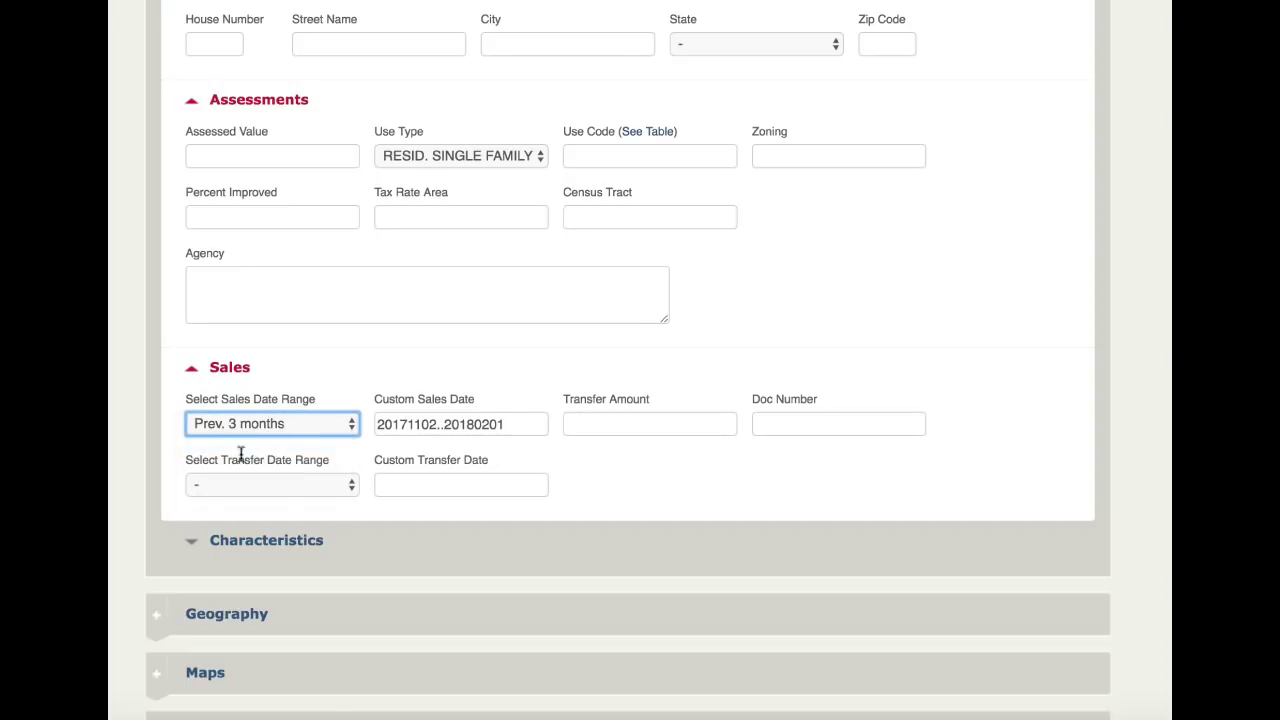
# Require 4 bedrooms and 2 bathrooms, review the criteria, and run the search.
pyautogui.click(193, 549)
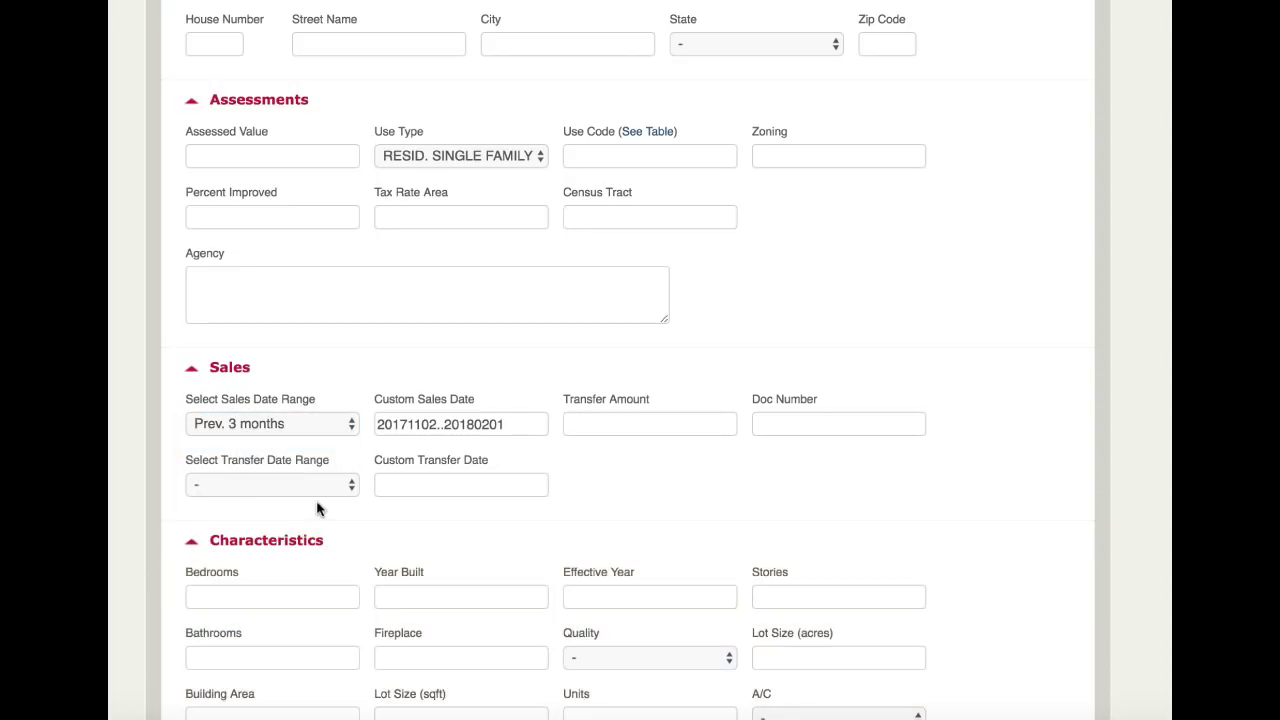
pyautogui.scroll(-3, 317, 509)
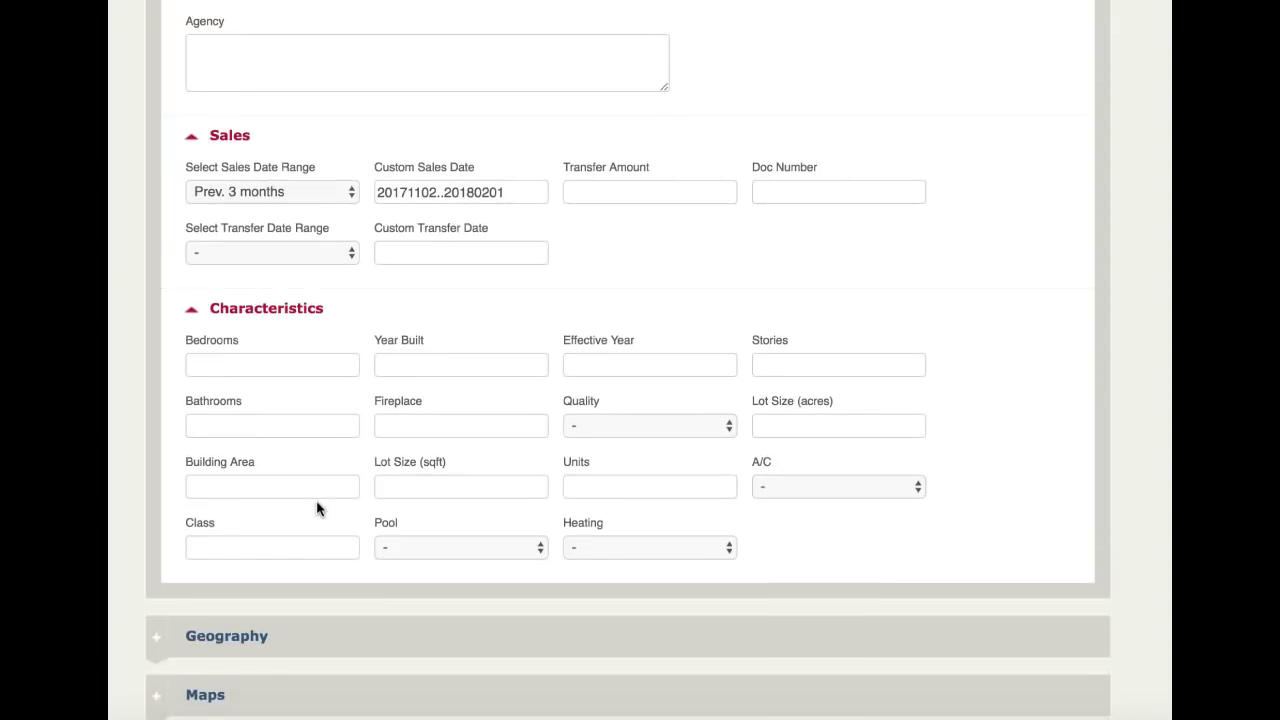
pyautogui.click(256, 368)
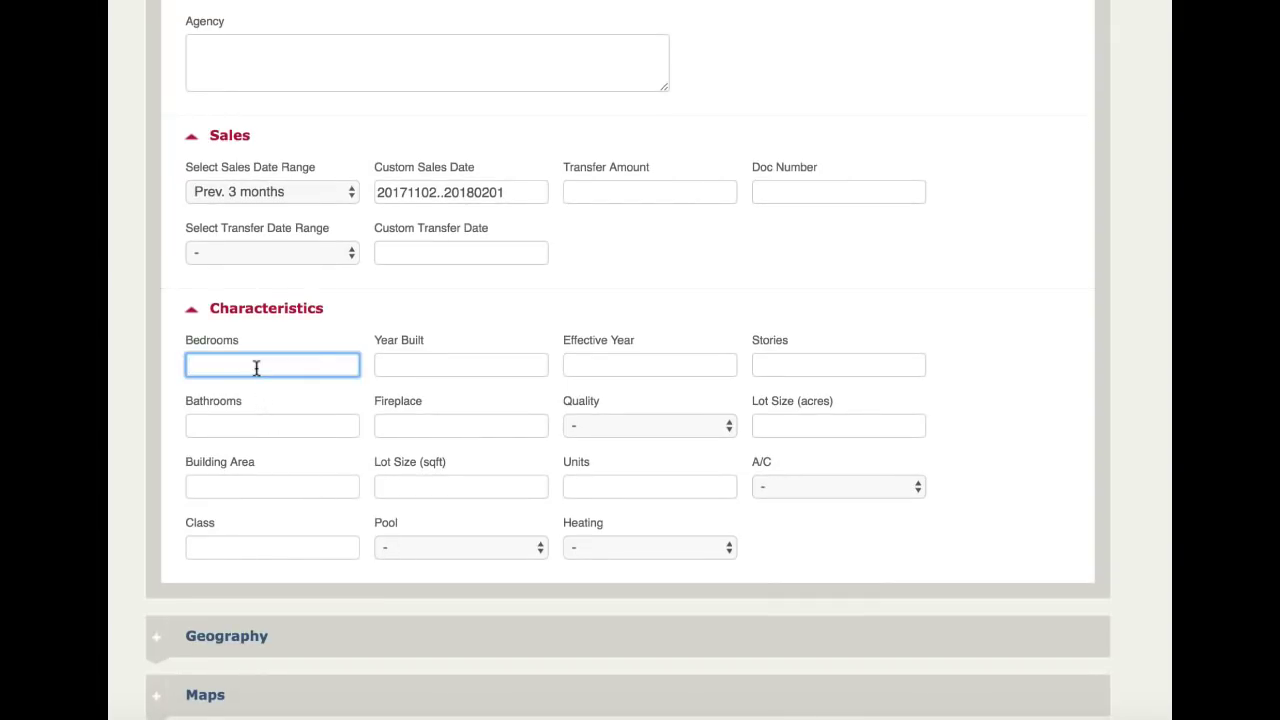
pyautogui.write('4')
pyautogui.click(260, 422)
pyautogui.write('2')
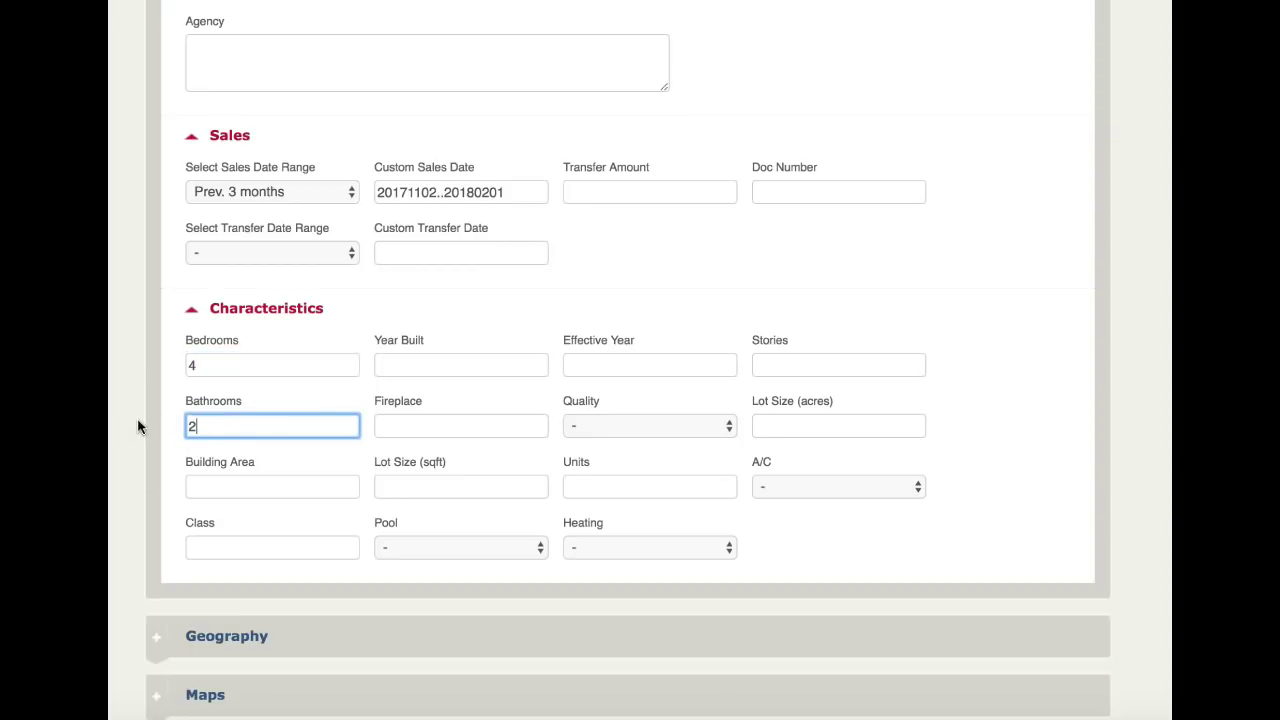
pyautogui.scroll(10, 140, 427)
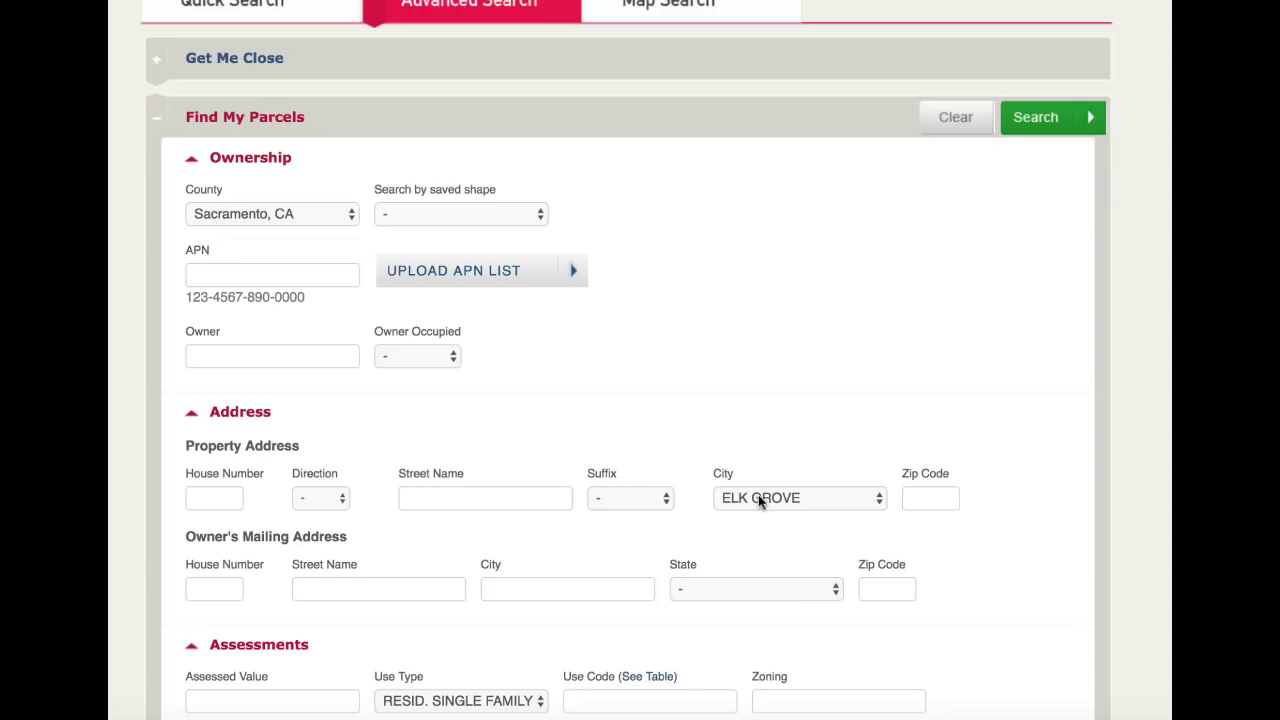
pyautogui.scroll(-5, 760, 500)
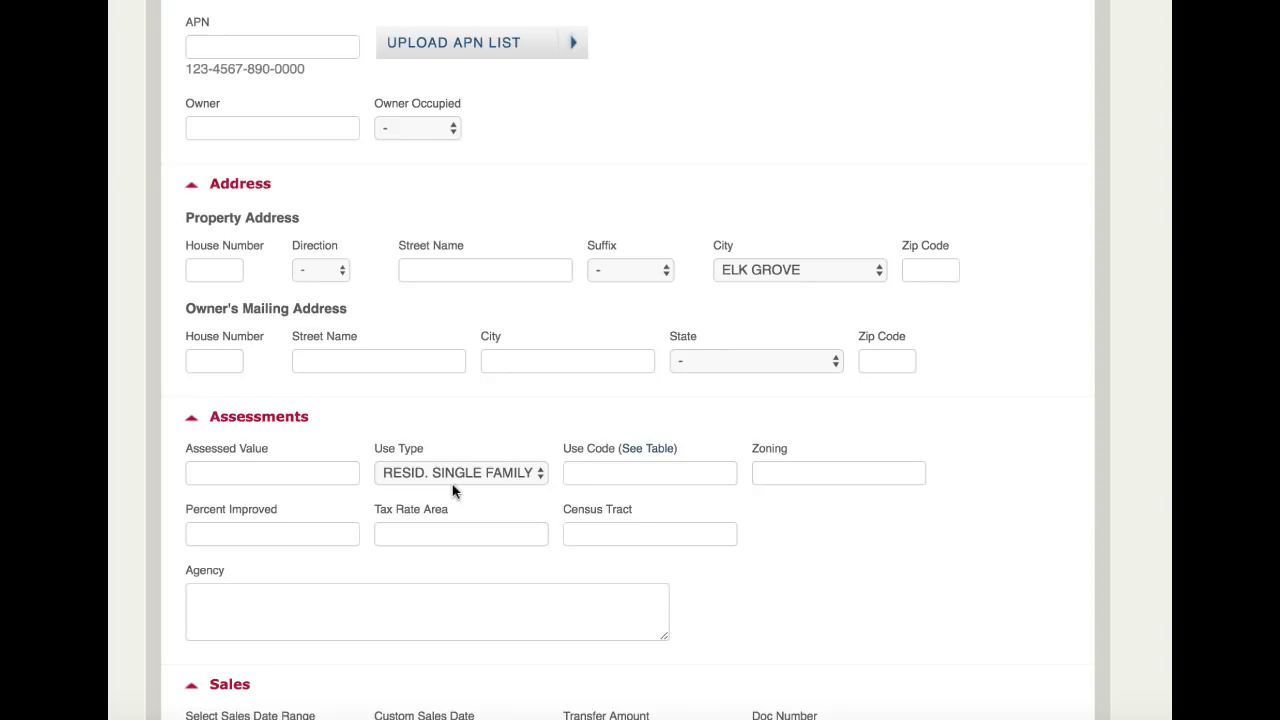
pyautogui.scroll(-7, 286, 494)
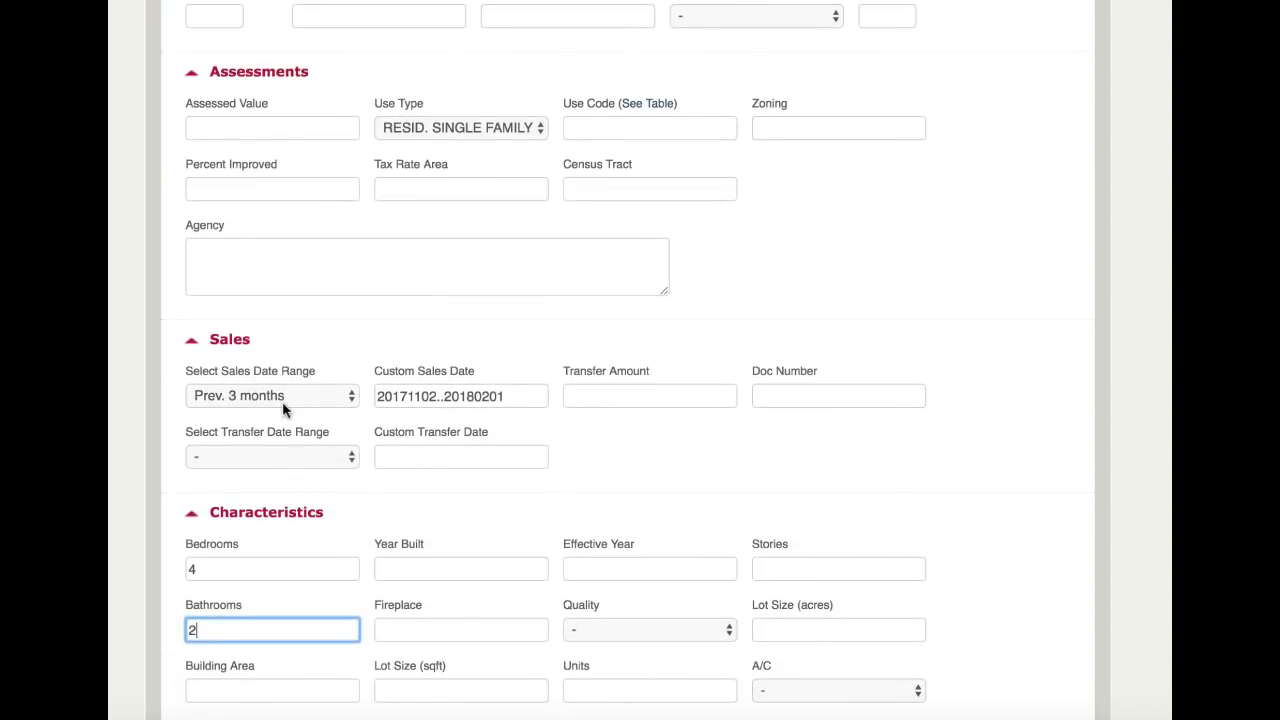
pyautogui.scroll(-3, 285, 478)
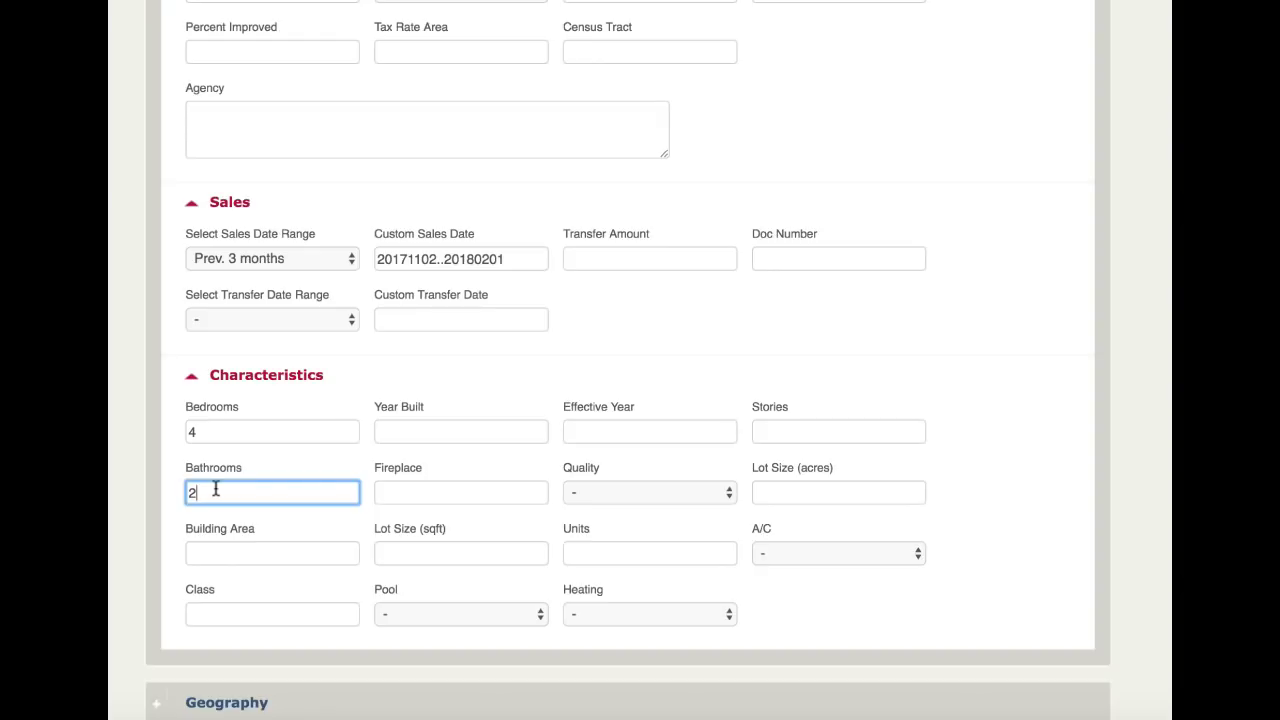
pyautogui.scroll(10, 695, 474)
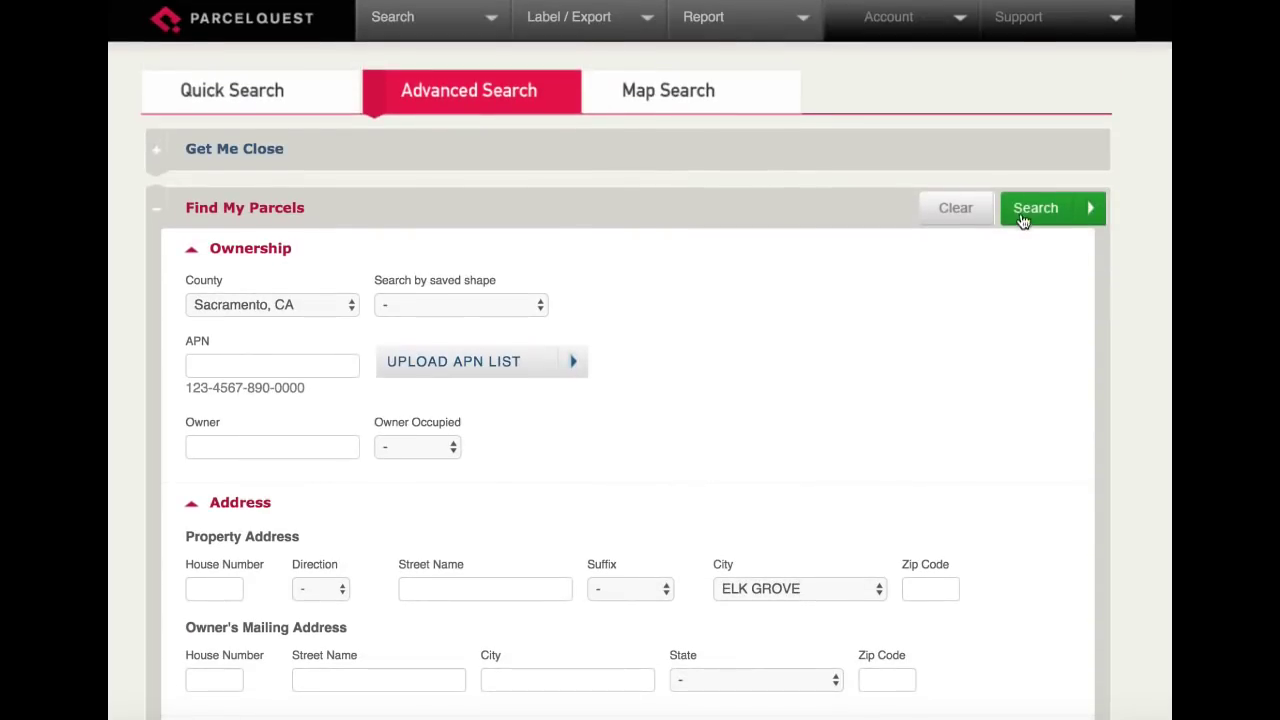
pyautogui.click(1025, 212)
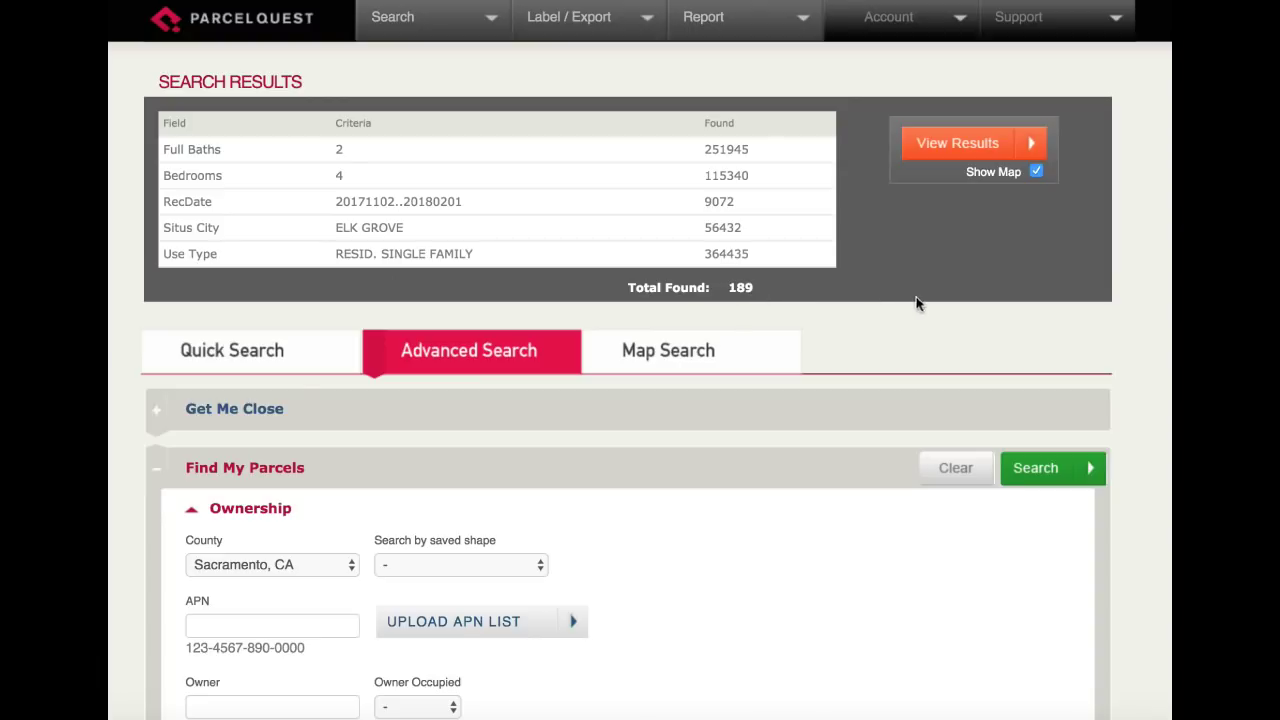
# Plot the 189 matching parcels on the Google map and scroll down to the list of APNs and sale dates.
pyautogui.click(953, 145)
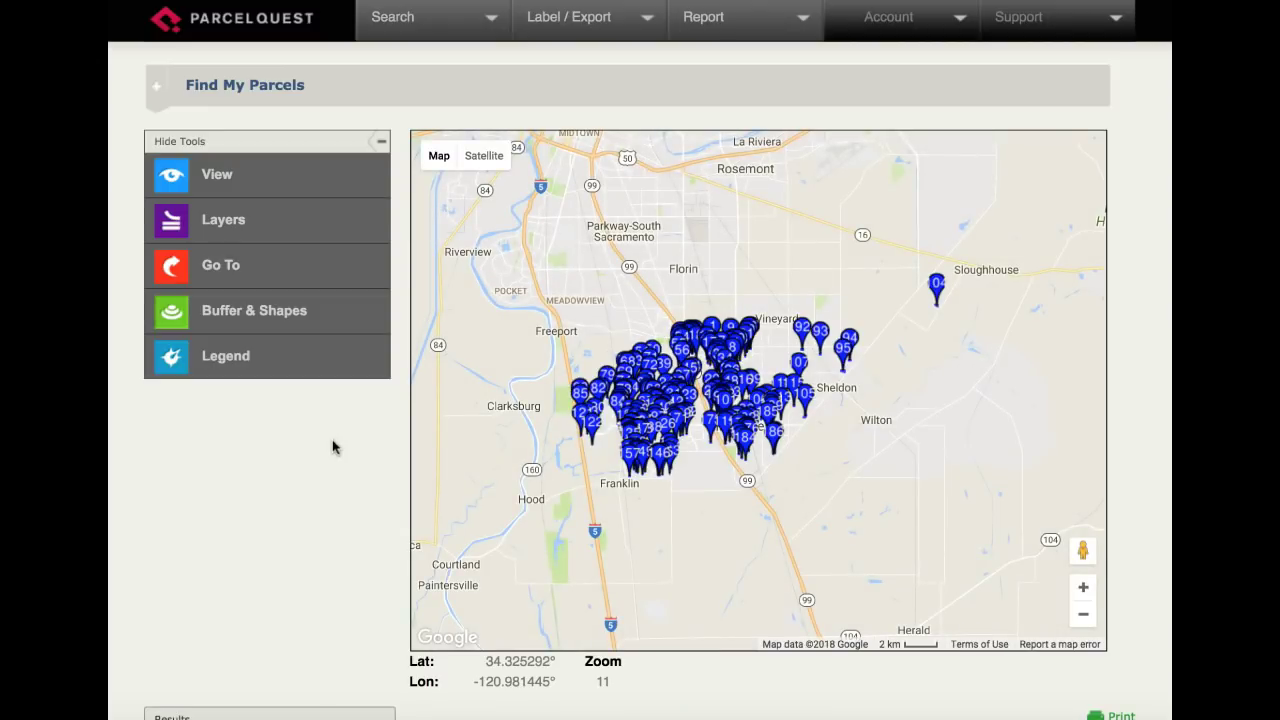
pyautogui.scroll(-2, 327, 462)
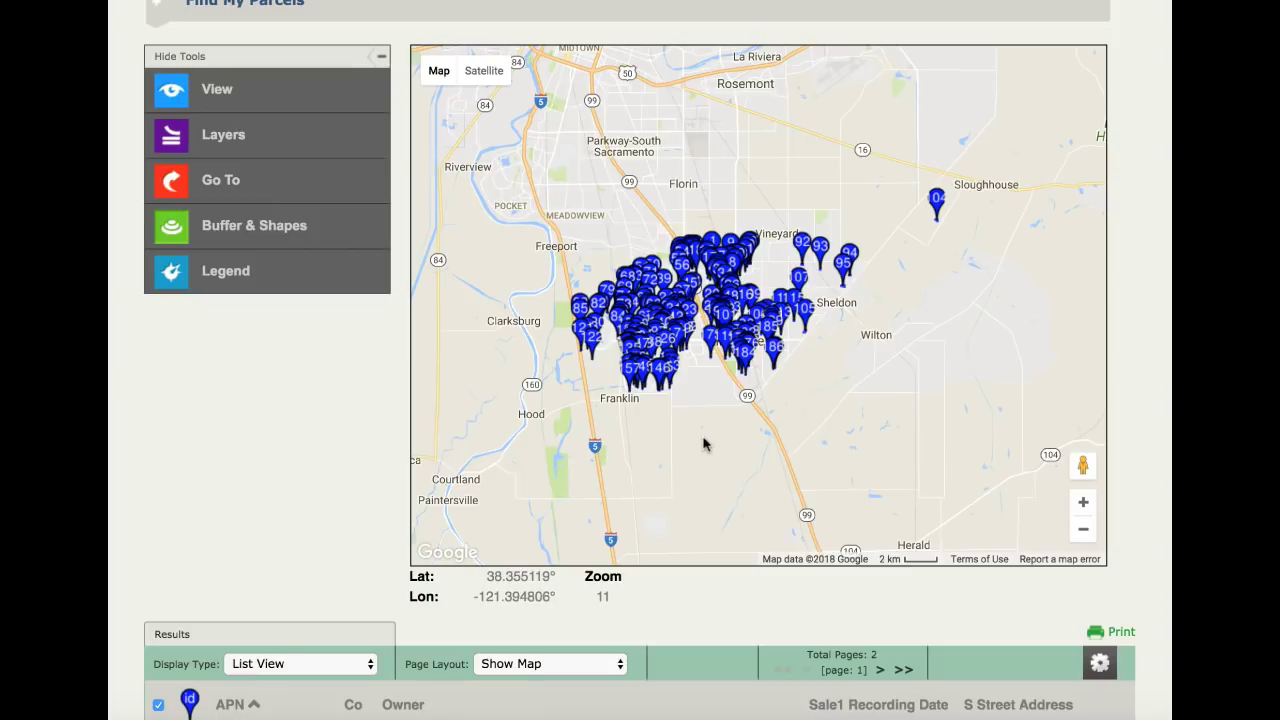
pyautogui.scroll(-10, 263, 430)
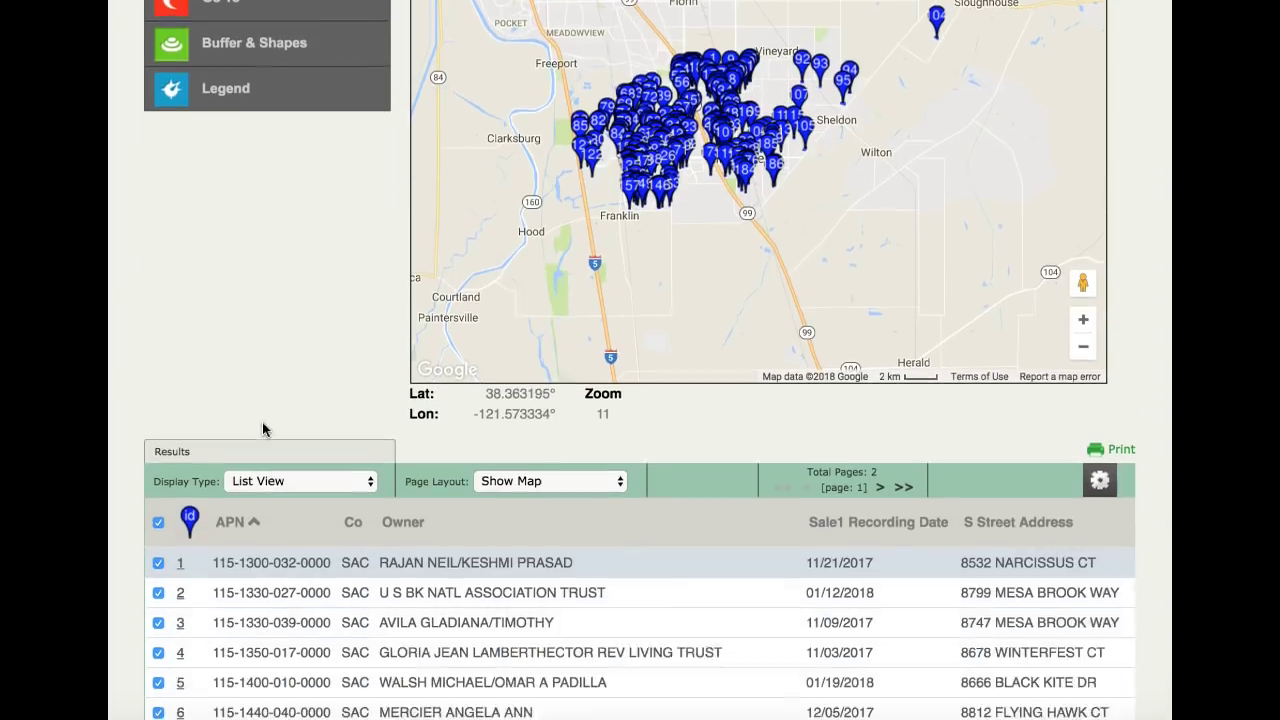
pyautogui.scroll(-1, 262, 430)
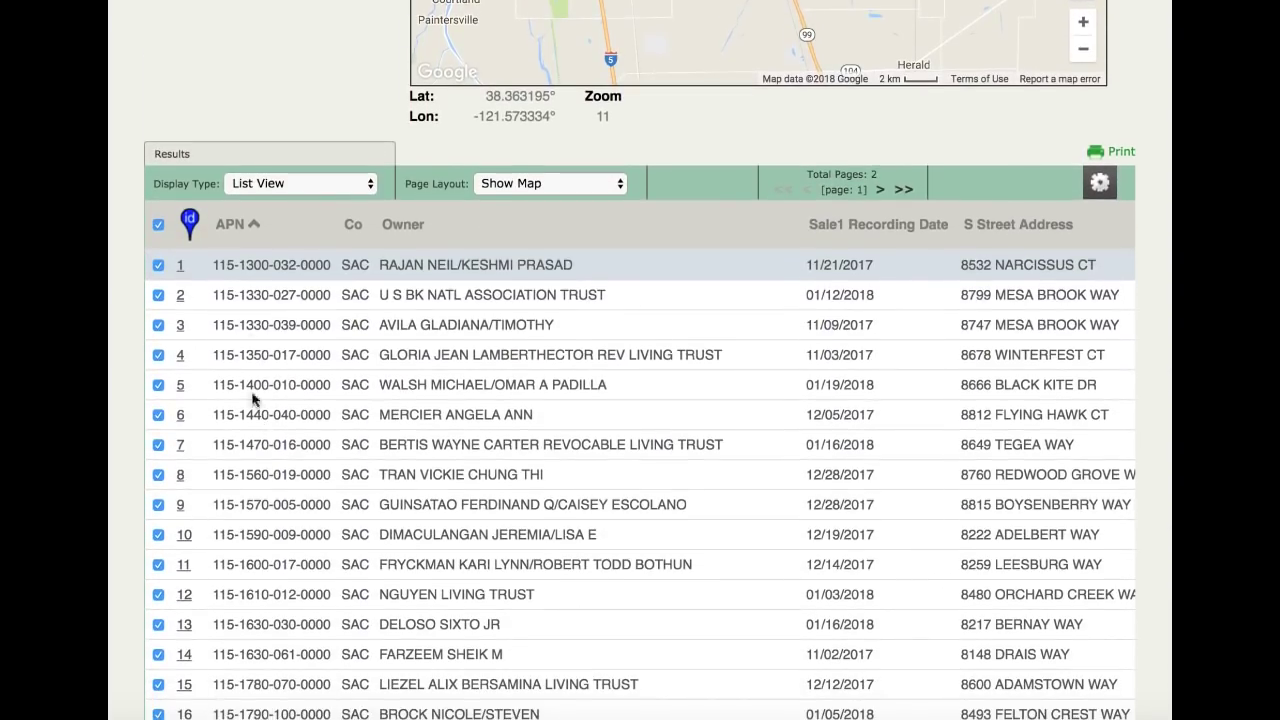